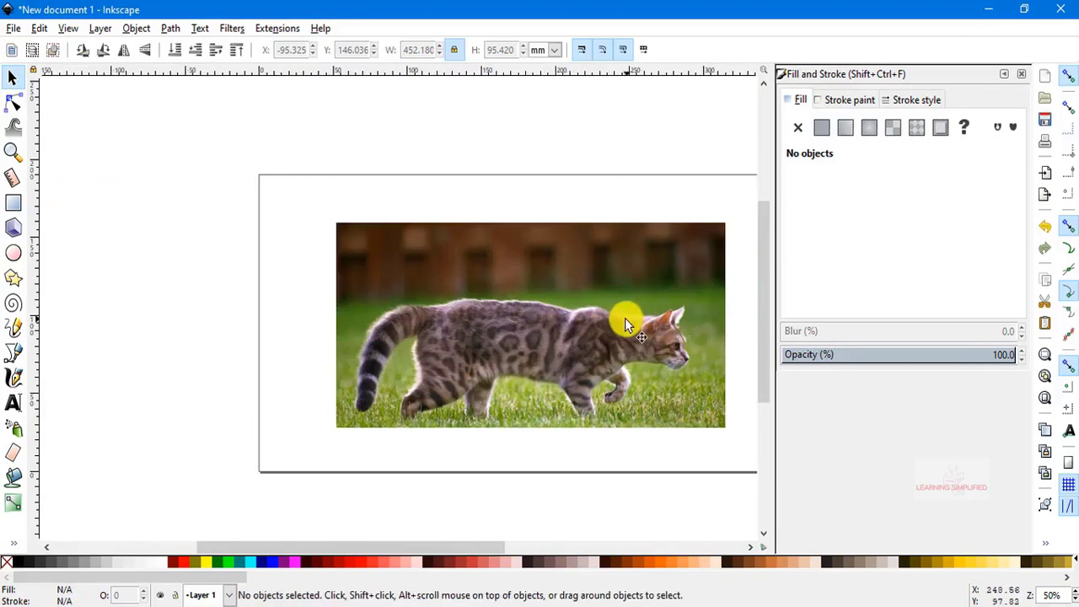
Step: Examine the fur edge along the cat's back up close and at full-photo scale
left_click_drag(626, 316, 515, 301)
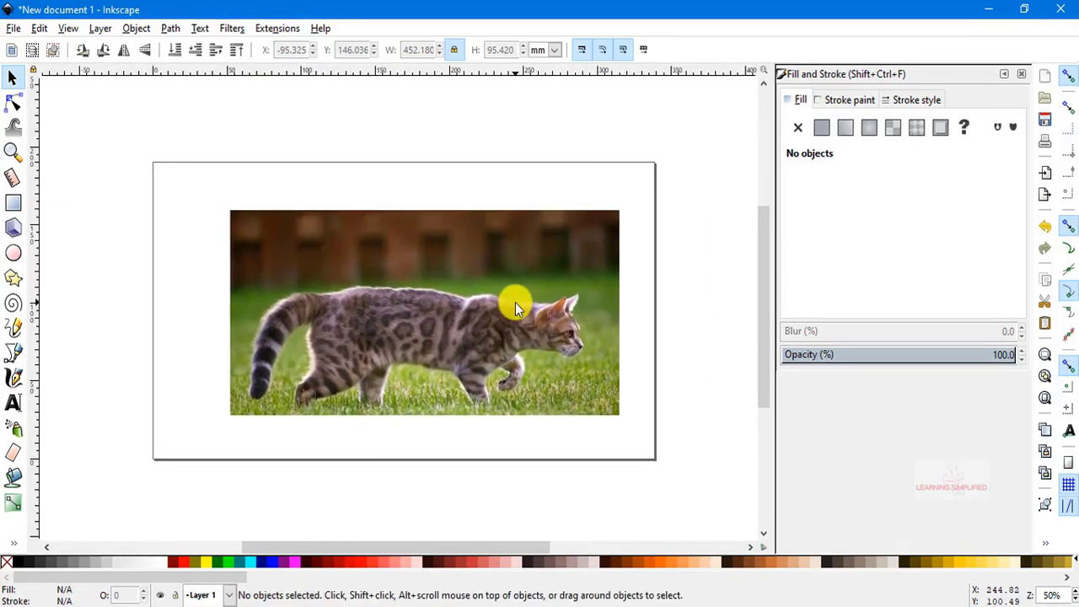
scroll(472, 307, "up", 6, "ctrl")
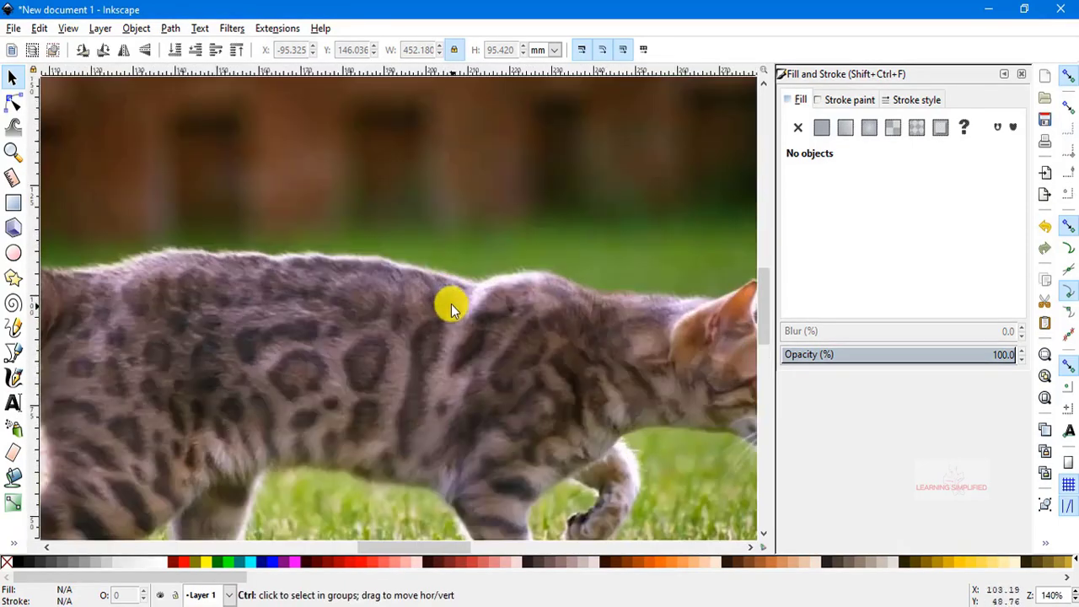
scroll(451, 278, "up", 4, "ctrl")
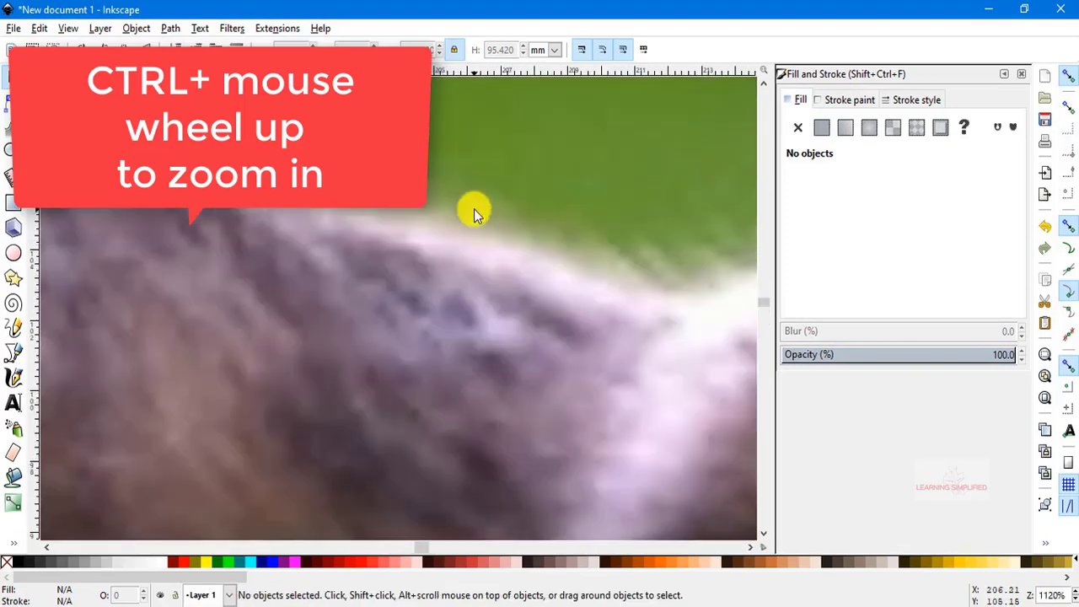
scroll(447, 236, "down", 1, "ctrl")
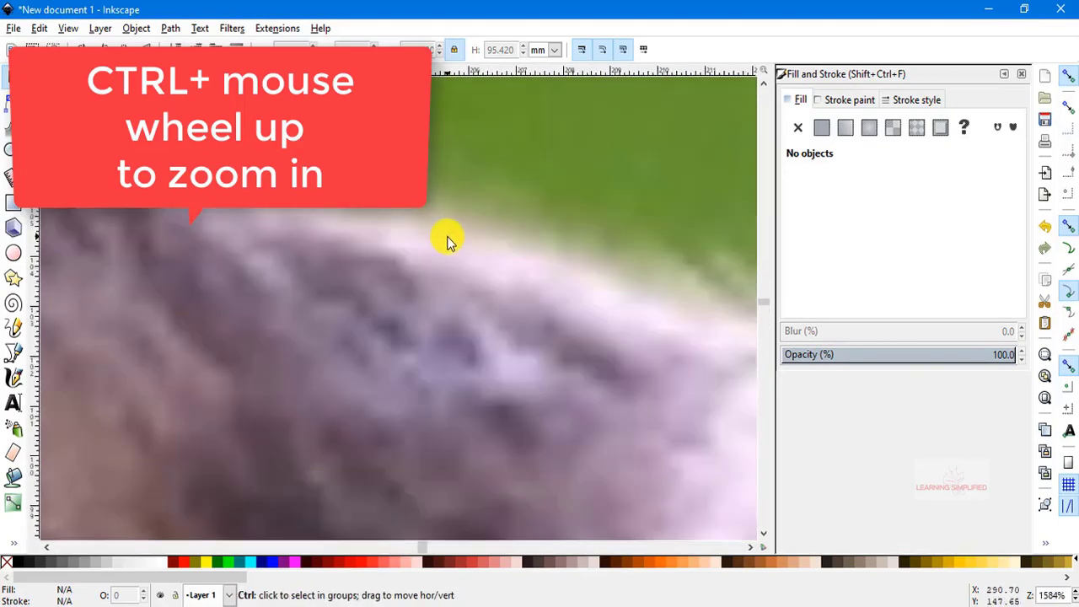
scroll(406, 237, "down", 3, "ctrl")
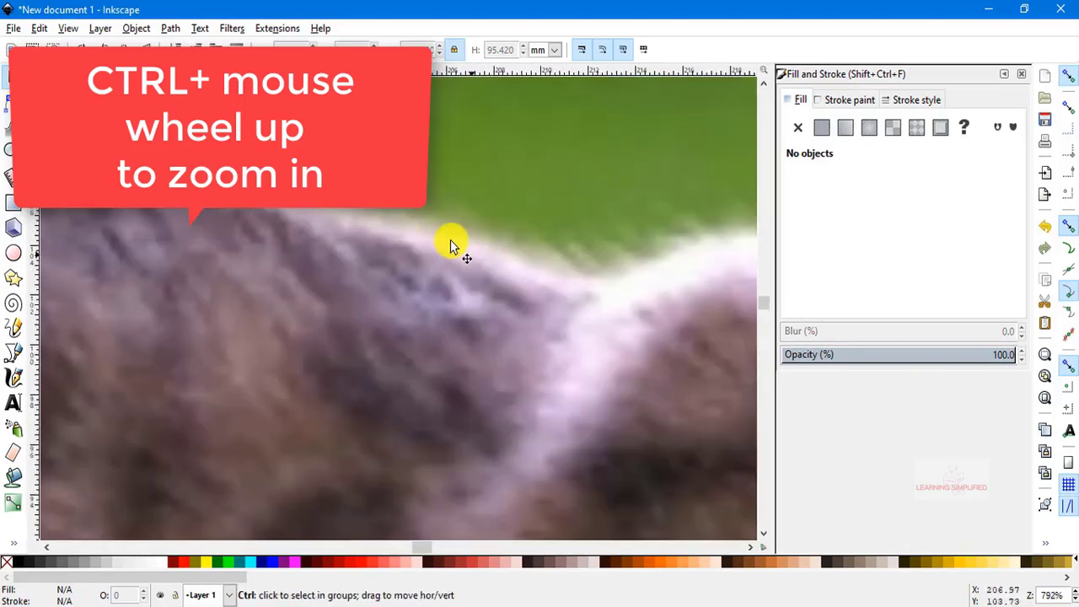
scroll(447, 237, "up", 7, "ctrl")
scroll(445, 244, "up", 2, "ctrl")
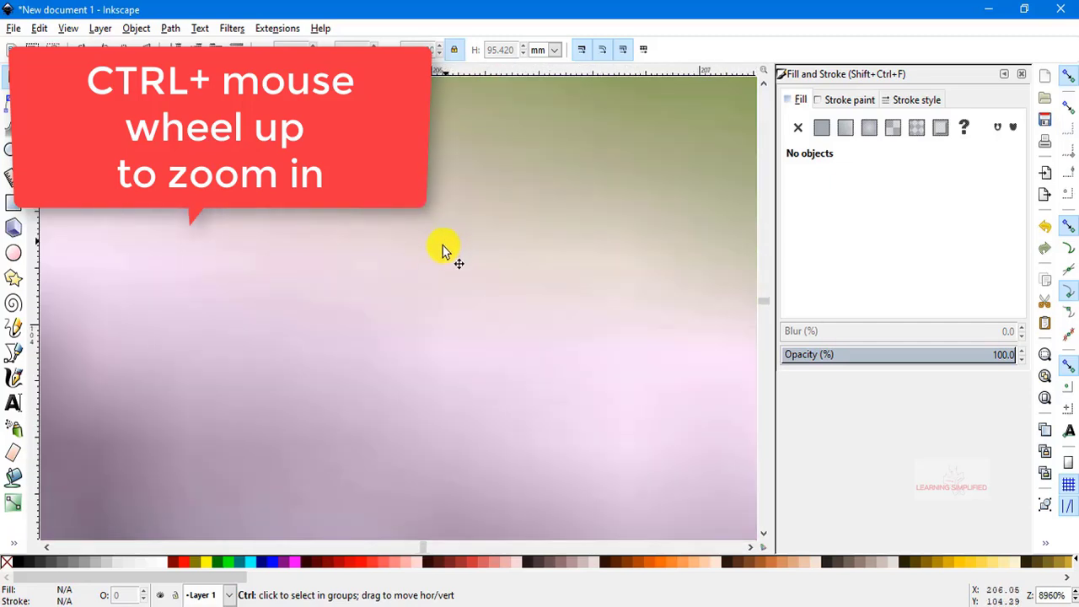
scroll(447, 271, "down", 1, "ctrl")
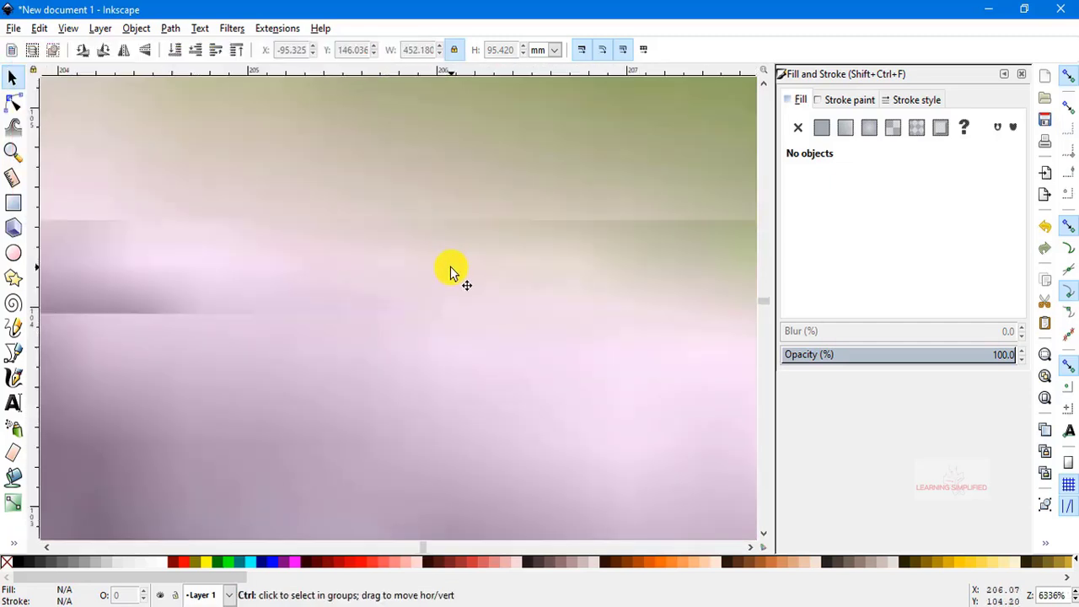
scroll(510, 291, "down", 3, "ctrl")
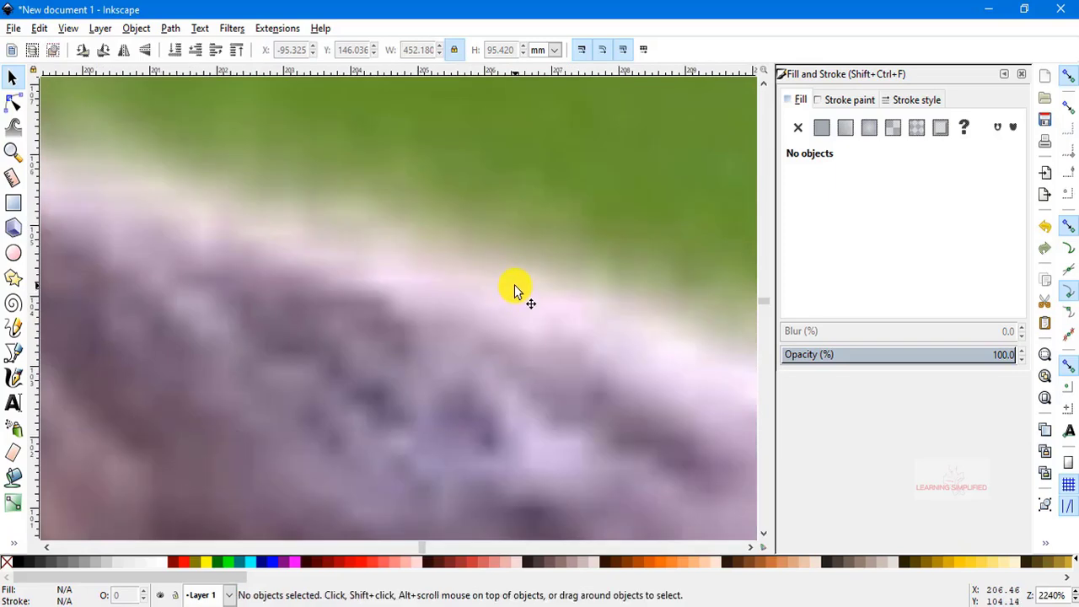
scroll(515, 288, "down", 8, "ctrl")
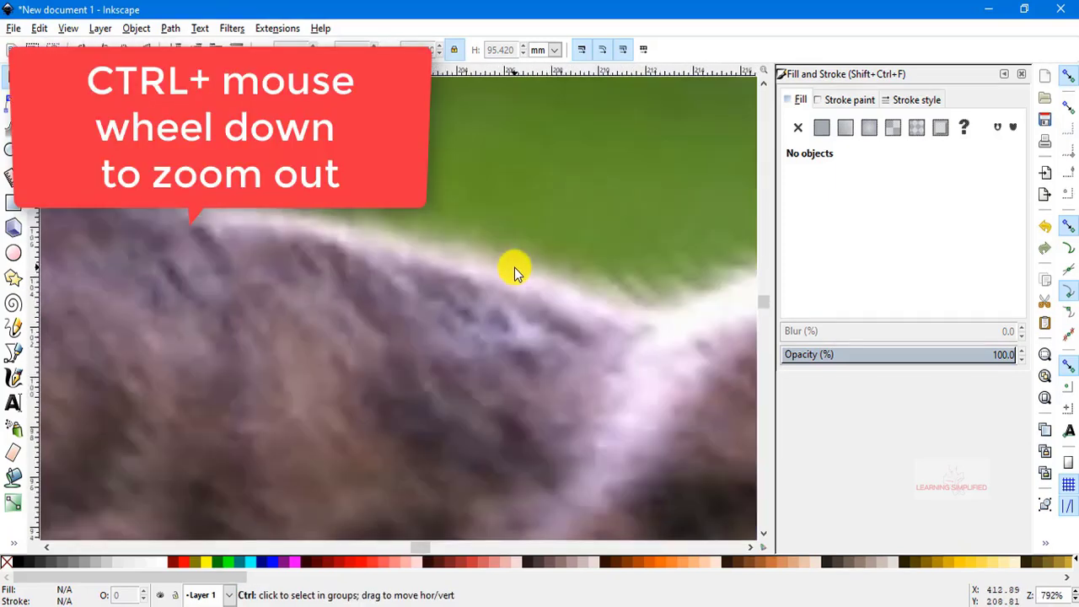
scroll(517, 278, "down", 2, "ctrl")
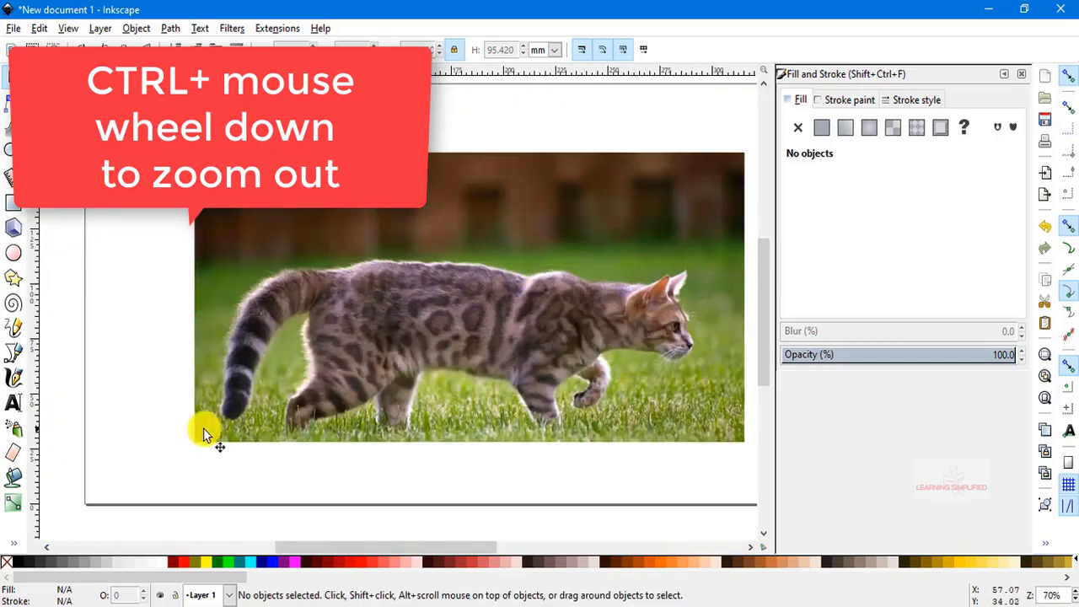
Step: Start a Bezier path with the Pen tool at the cat's tail tip and trace the outer edge of the lower tail
left_click(13, 356)
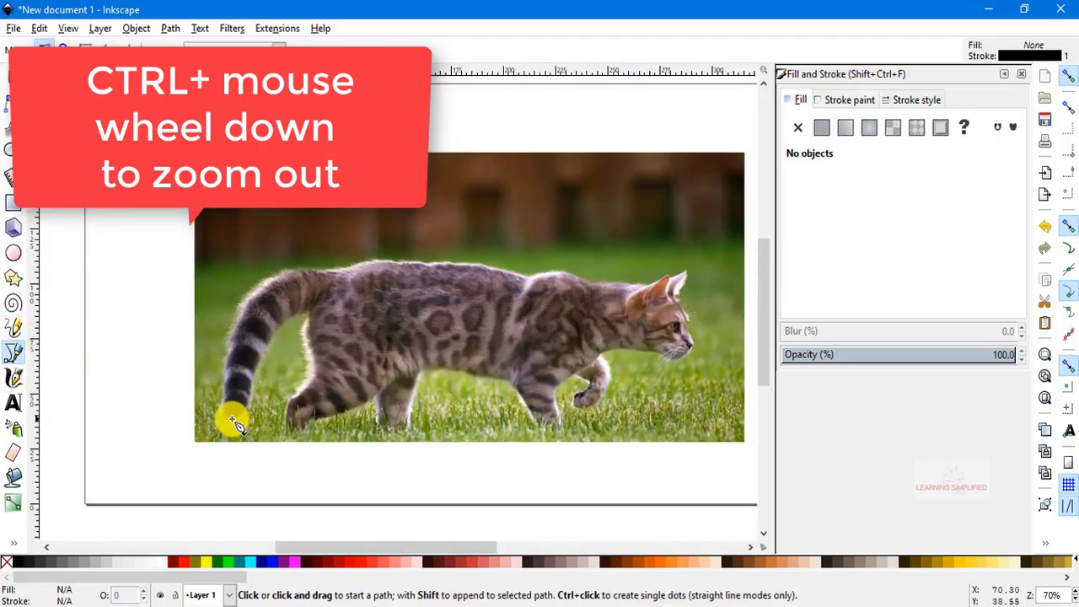
scroll(233, 412, "up", 1, "ctrl")
scroll(358, 349, "down", 2, "ctrl")
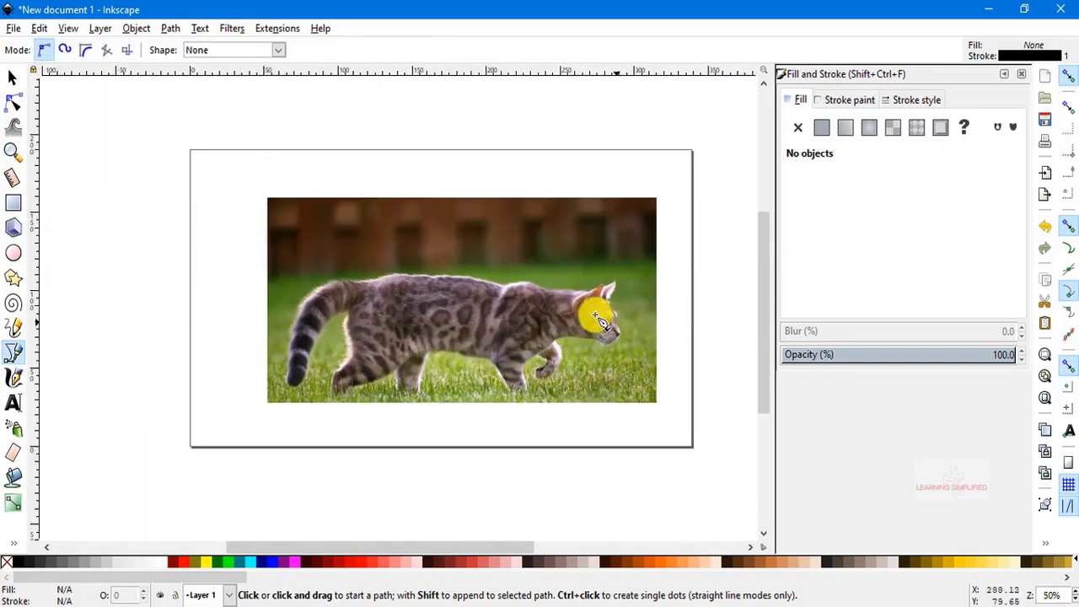
scroll(593, 311, "up", 1, "ctrl")
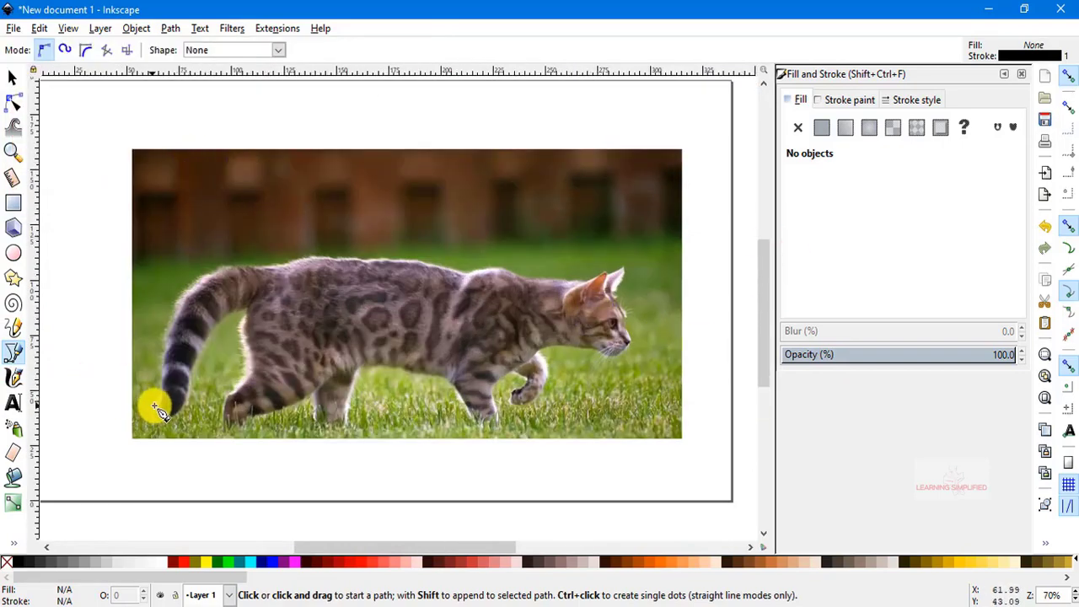
scroll(163, 413, "up", 4, "ctrl")
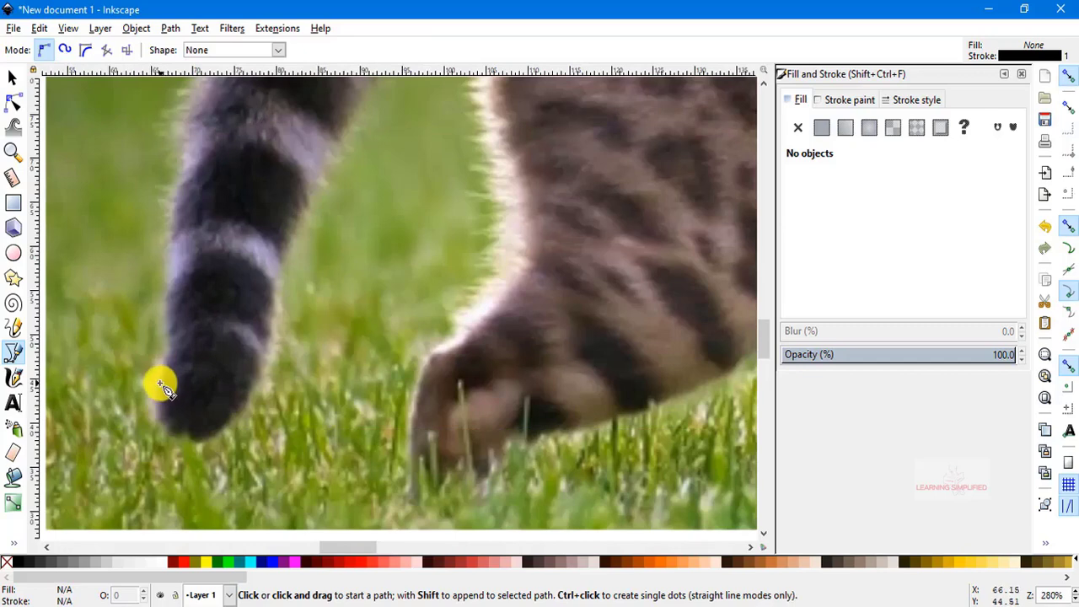
left_click(157, 383)
left_click_drag(167, 348, 168, 291)
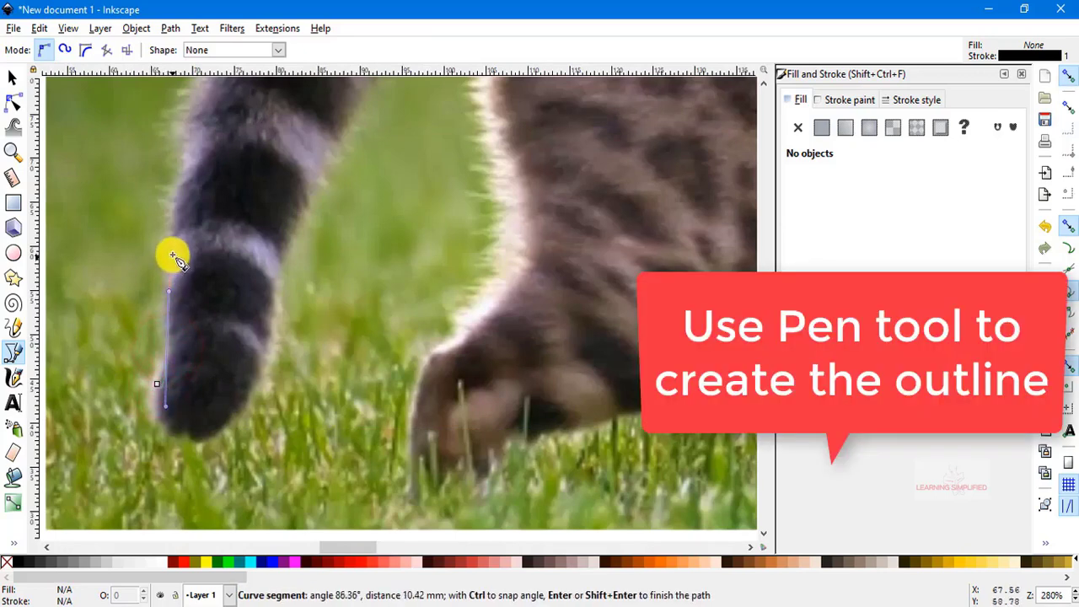
left_click(169, 248)
left_click_drag(186, 147, 190, 112)
left_click(188, 101)
Step: Continue the path around the upper bend of the tail to the point where it joins the body
key("space")
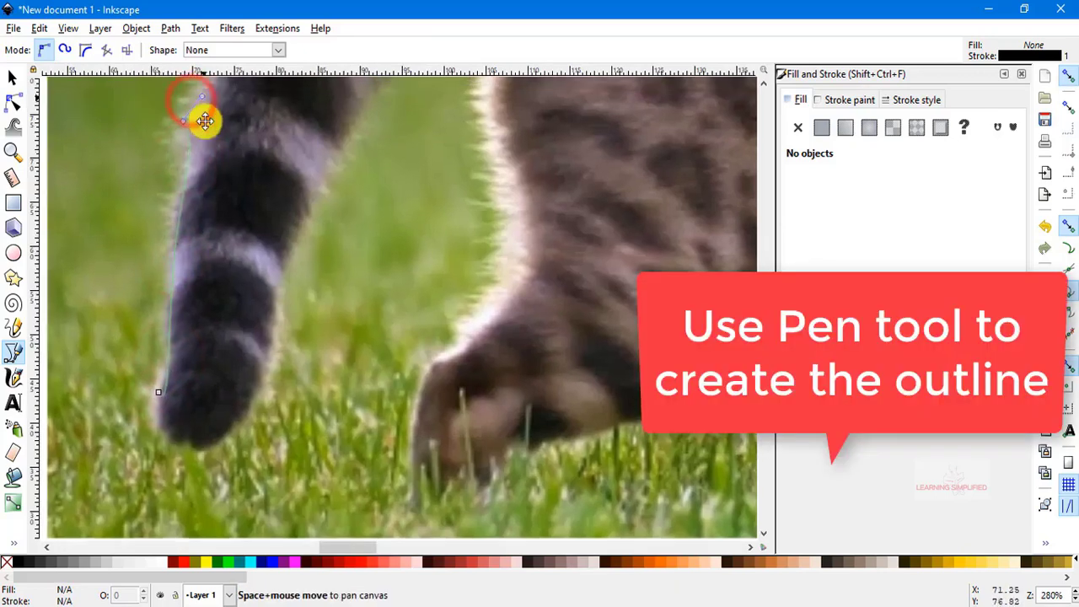
left_click_drag(228, 307, 246, 285)
left_click_drag(272, 228, 296, 195)
left_click_drag(310, 170, 326, 158)
left_click(373, 132)
left_click_drag(405, 121, 425, 115)
left_click(470, 111)
left_click(543, 112)
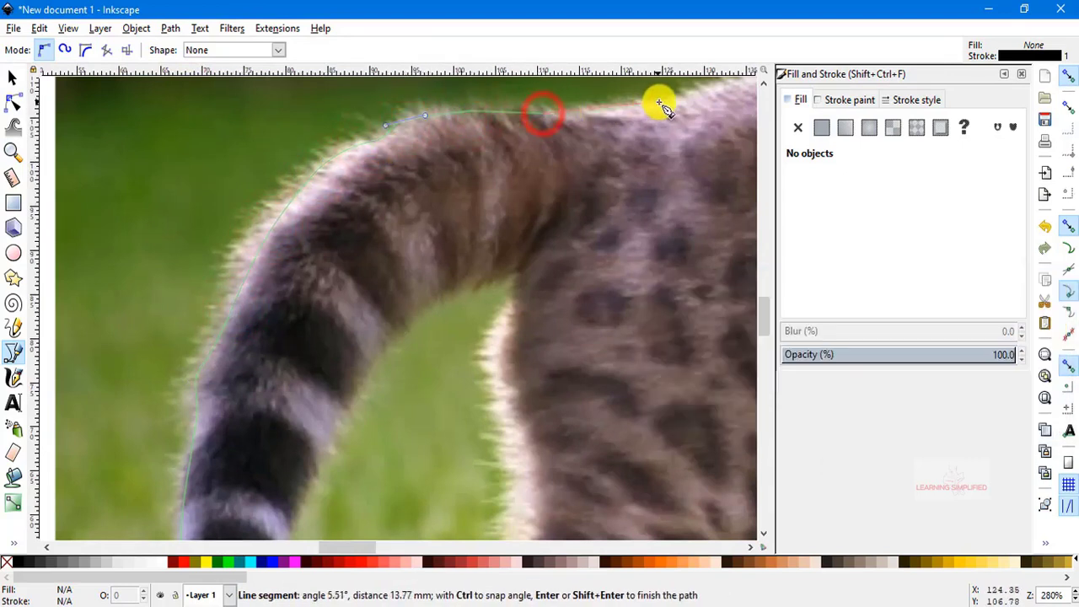
Step: Extend the outline from the tail base over the rump and along the start of the back
left_click(657, 102)
key("space")
left_click_drag(289, 409, 304, 408)
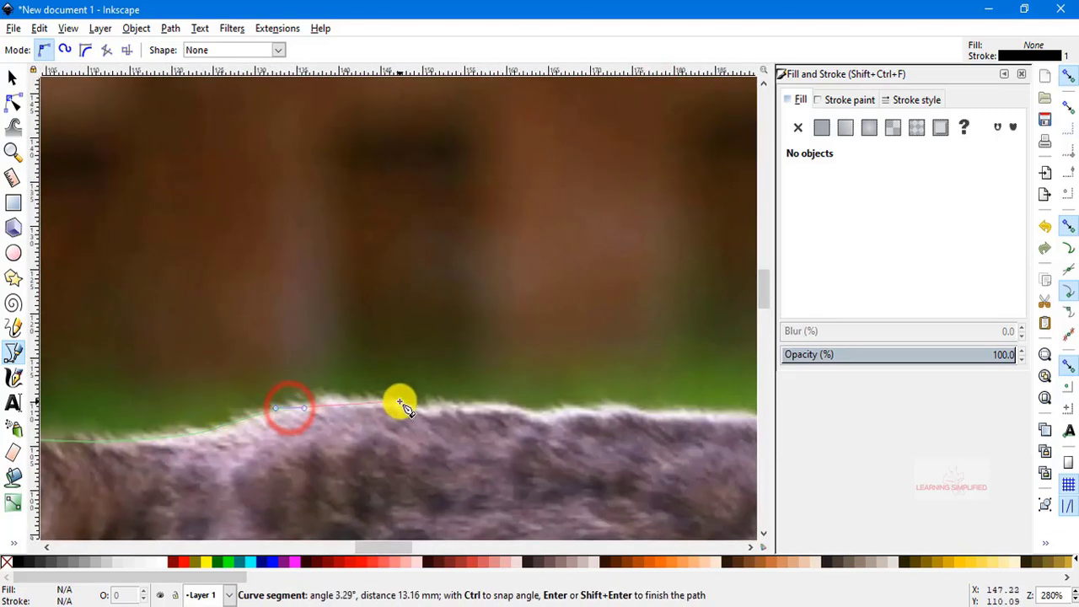
left_click_drag(402, 407, 431, 412)
left_click(463, 404)
Step: Place a curved node on the cat's back, delete it, and set a replacement with a gentler curve closer to the previous node
left_click_drag(533, 414, 561, 424)
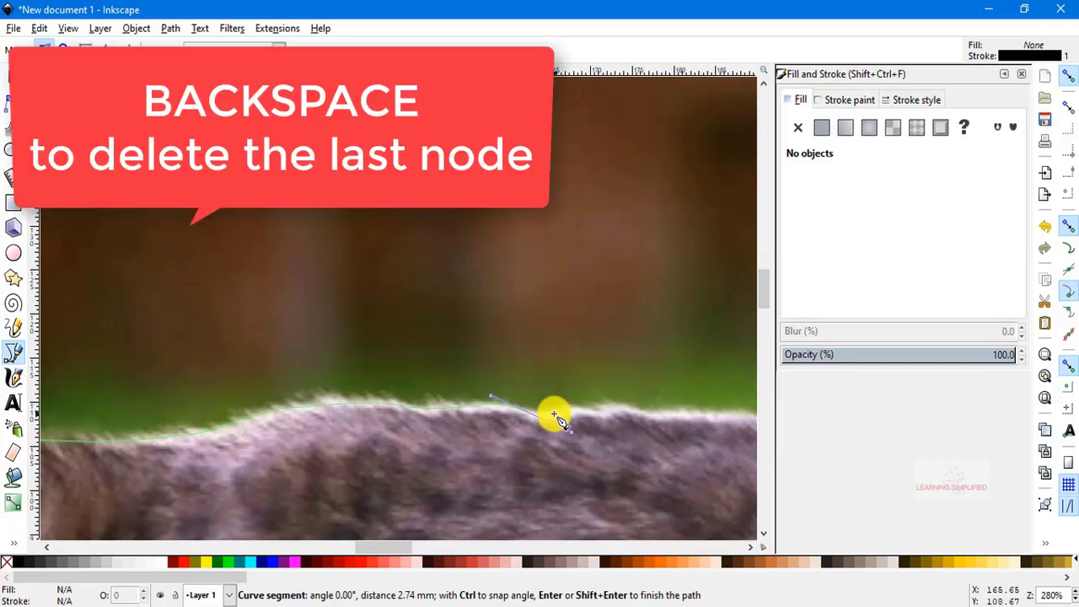
key("BackSpace")
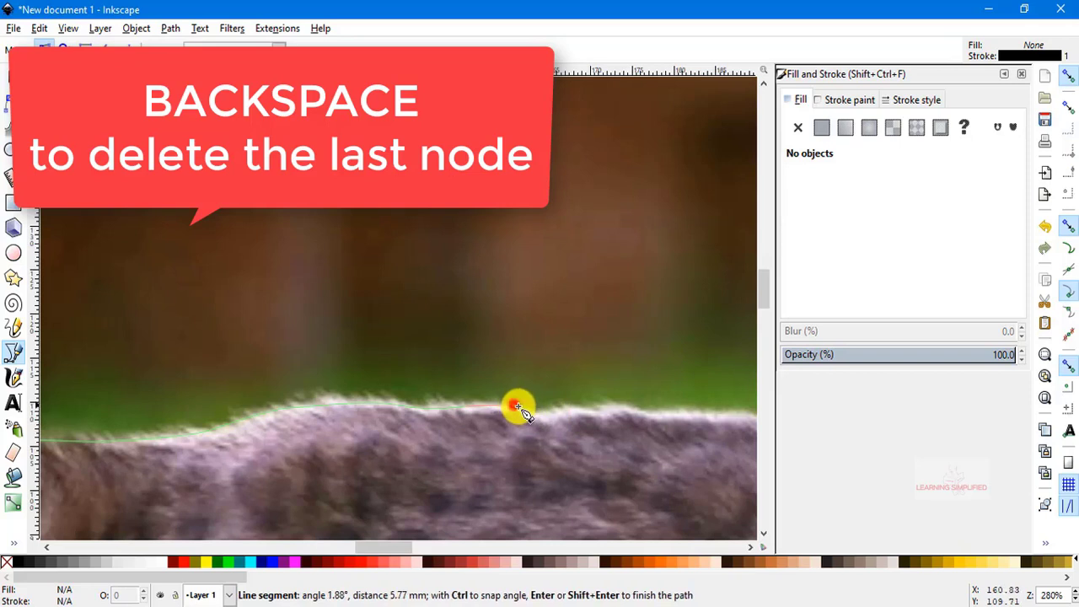
left_click_drag(515, 406, 534, 411)
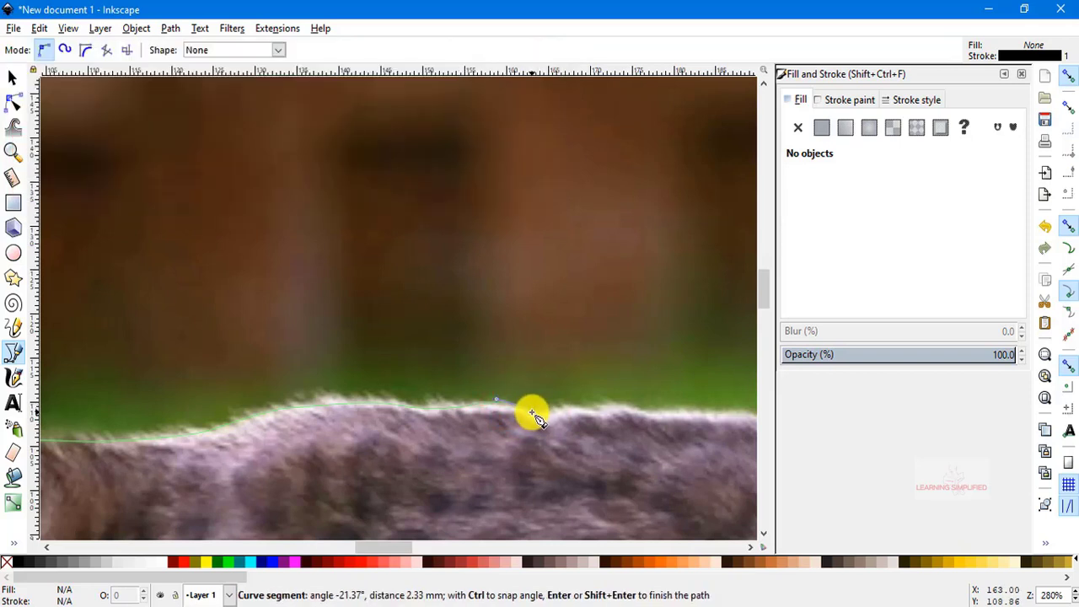
Step: Examine the direction handles of the last curve node on the cat's back up close
scroll(530, 415, "up", 6)
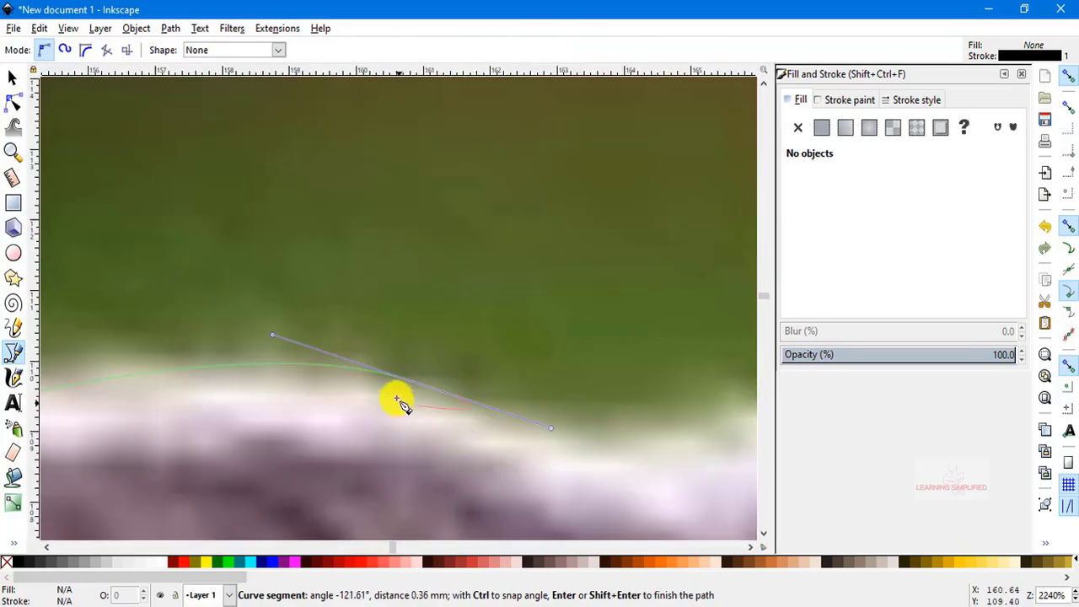
left_click(551, 429)
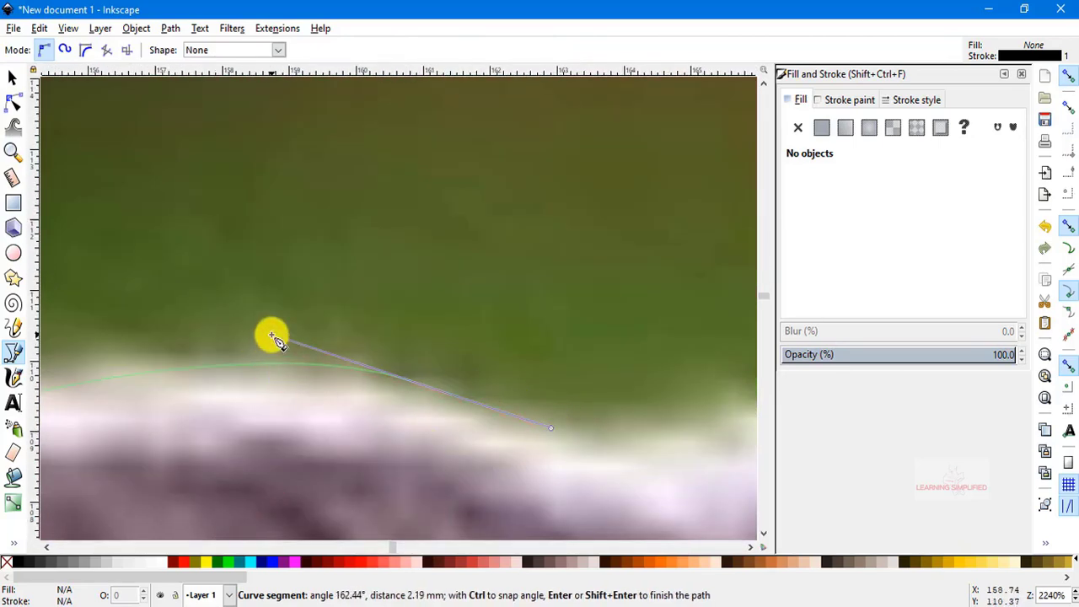
left_click(272, 336)
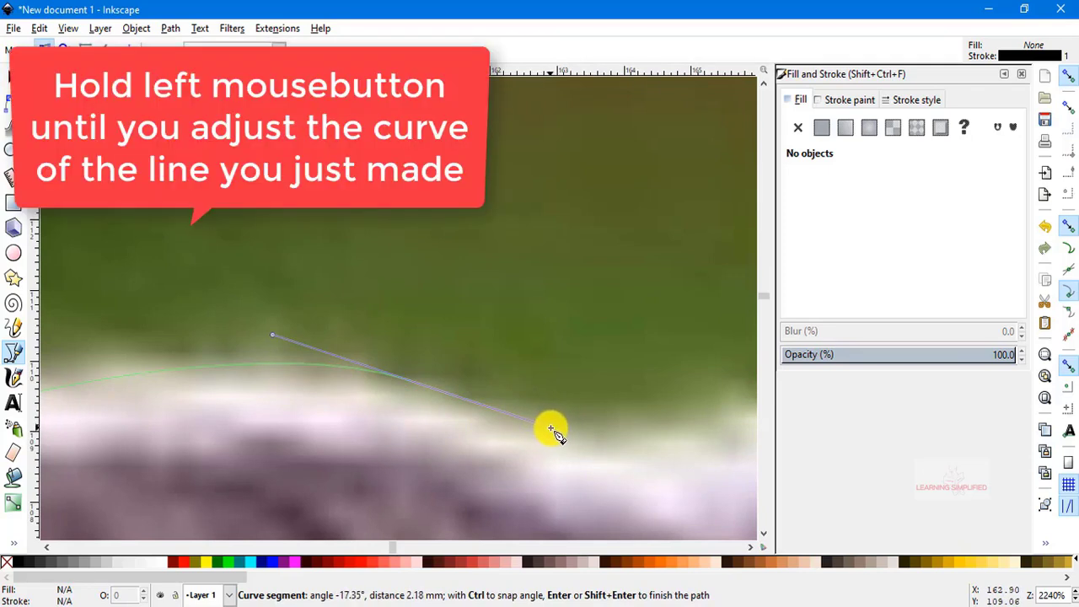
left_click_drag(550, 430, 558, 396)
scroll(560, 396, "down", 5)
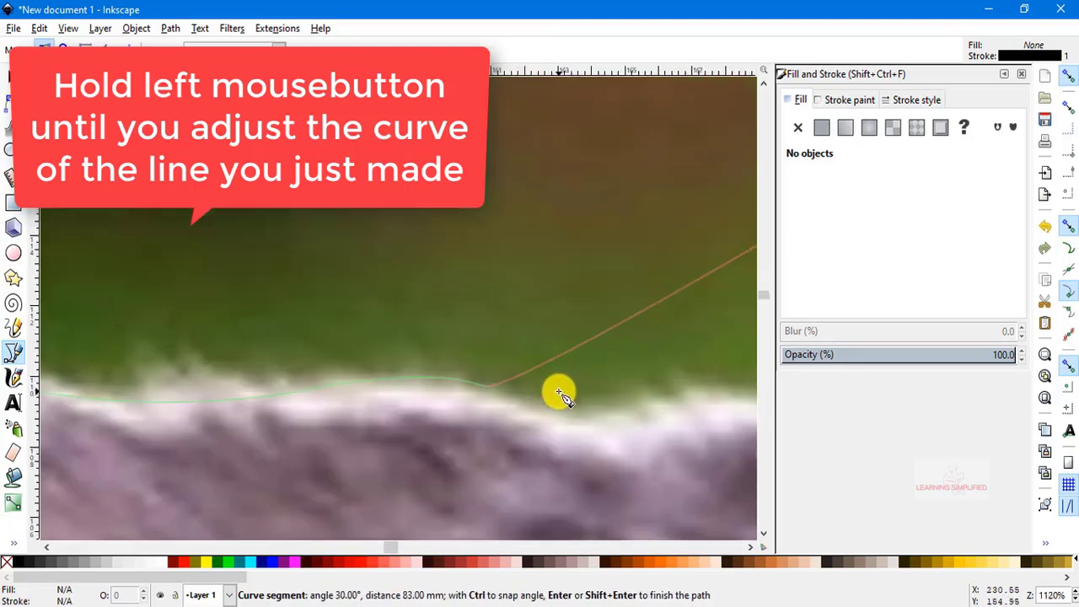
Step: Trace the outline with curved nodes through the dip and along the middle of the cat's back
key("space")
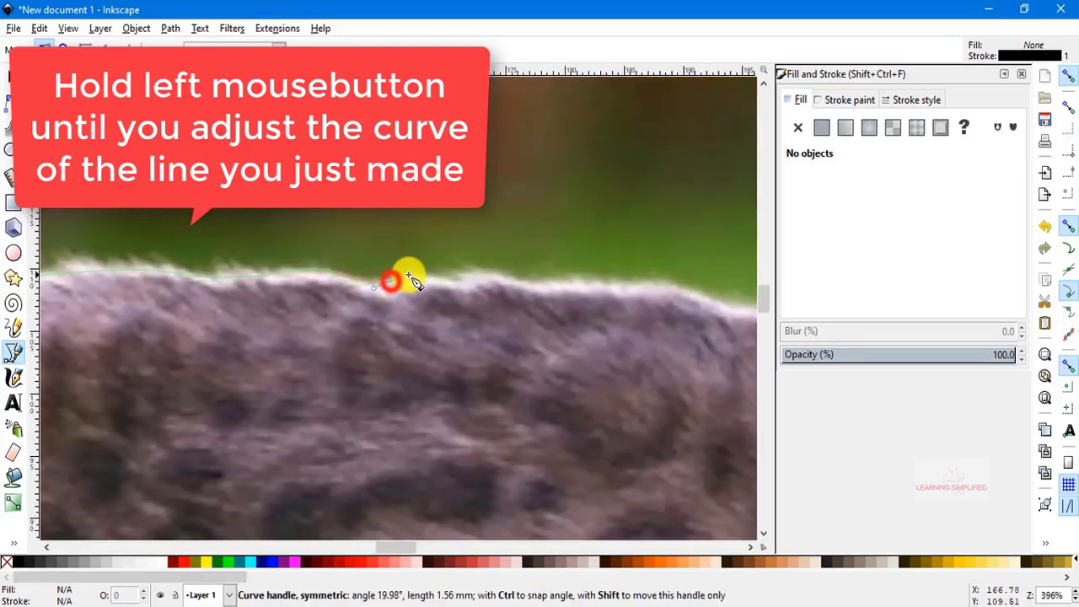
left_click_drag(416, 281, 451, 278)
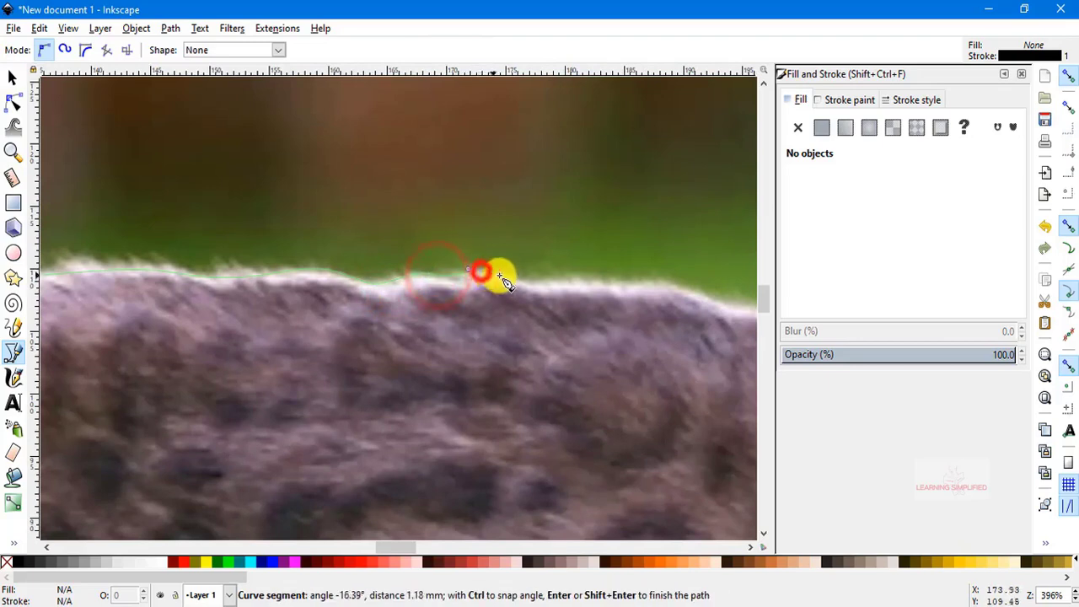
left_click(515, 281)
left_click(578, 280)
left_click(624, 281)
Step: Continue the outline down the slope of the back, through the dip before the shoulder, and onto the shoulder's rise
key("space")
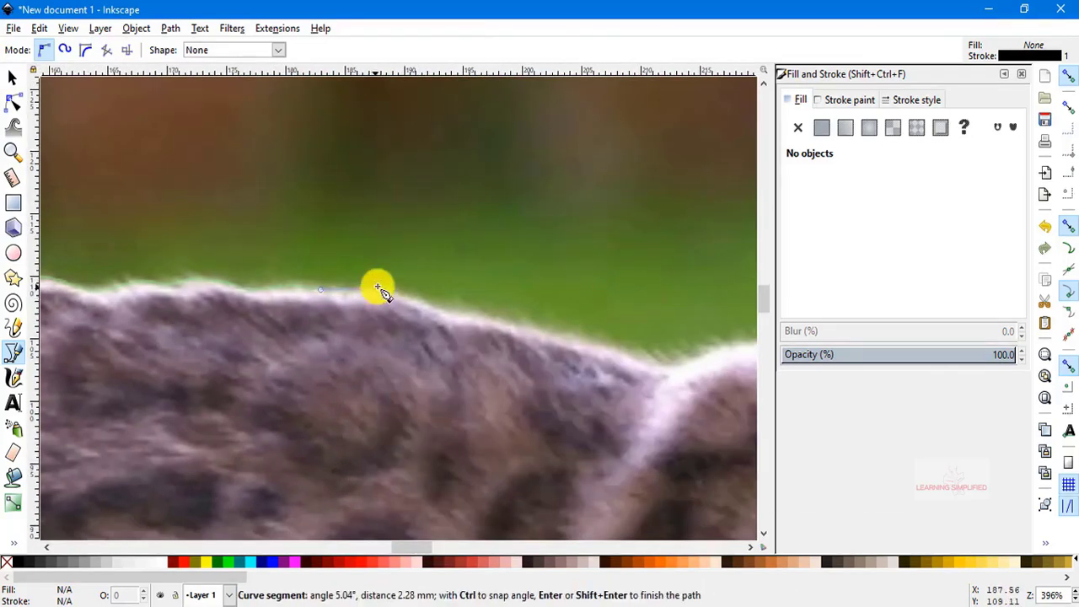
left_click(405, 295)
left_click(469, 312)
left_click(562, 334)
left_click_drag(645, 367, 674, 372)
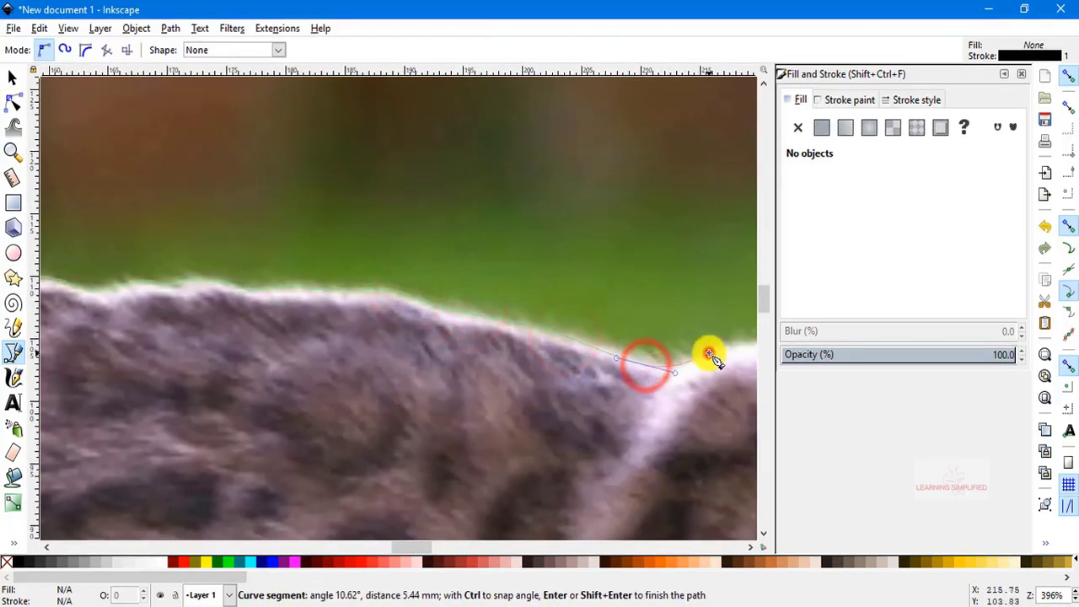
left_click(710, 355)
Step: Trace the outline over the shoulder and along the neck, deleting and re-placing one misplaced node
key("space")
left_click(433, 292)
left_click_drag(542, 314, 651, 349)
key("space")
left_click_drag(393, 244, 458, 246)
left_click(485, 258)
key("BackSpace")
left_click_drag(527, 251, 552, 262)
left_click_drag(586, 254, 654, 261)
Step: Trace the outline around the tips of both ears and down to the top of the forehead
key("space")
left_click_drag(250, 325, 279, 311)
left_click_drag(306, 296, 373, 286)
left_click(314, 311)
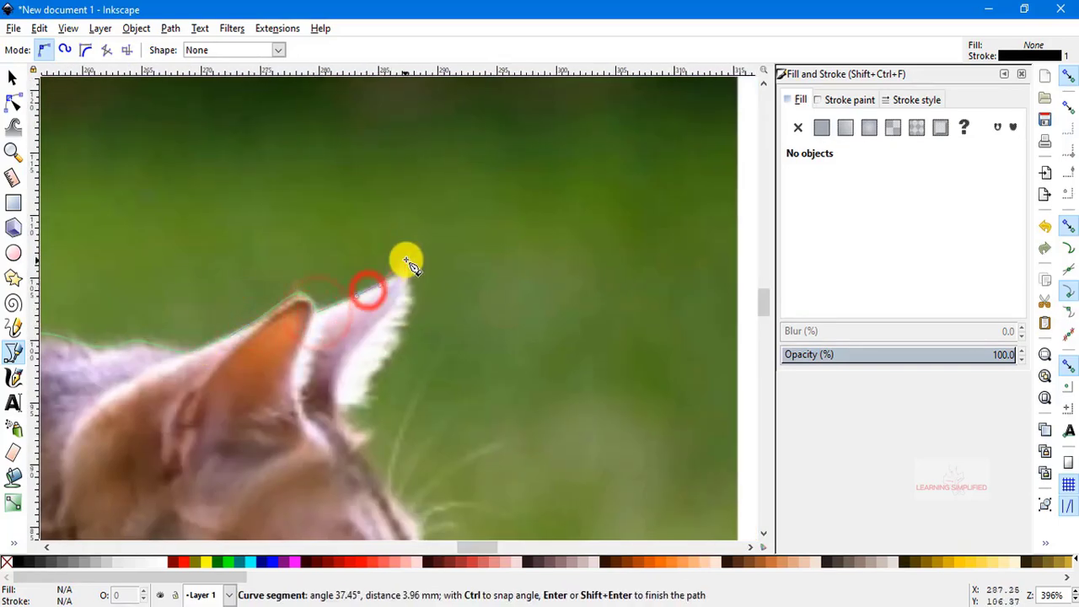
left_click_drag(406, 251, 408, 260)
left_click(402, 290)
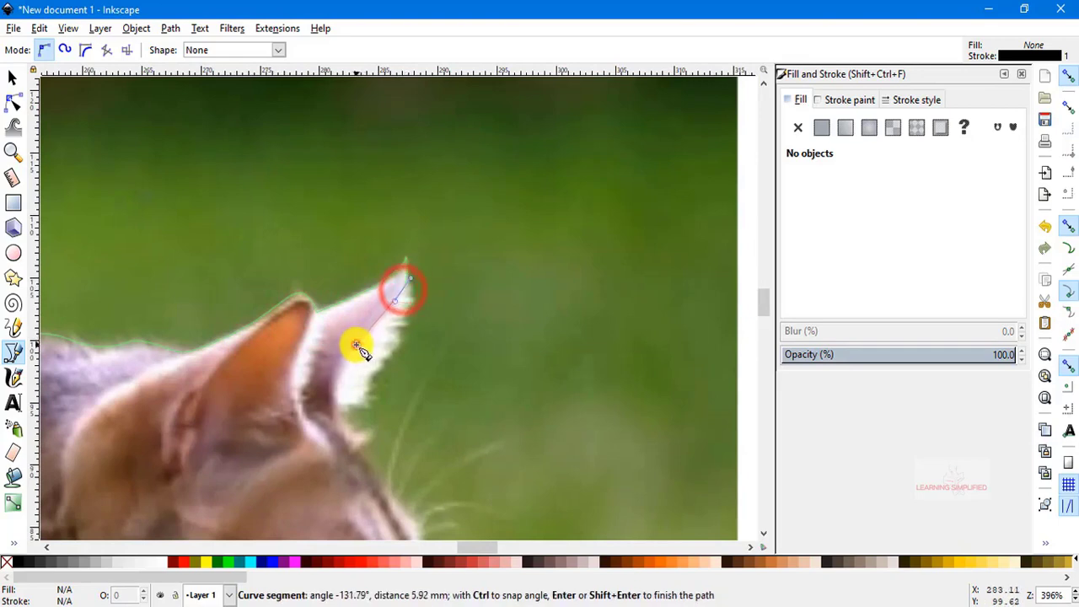
left_click(357, 341)
left_click(333, 370)
left_click_drag(350, 428, 394, 517)
Step: Continue the outline down the forehead and nose, around the muzzle and chin, and back along the lower jaw
left_click_drag(400, 501, 331, 213)
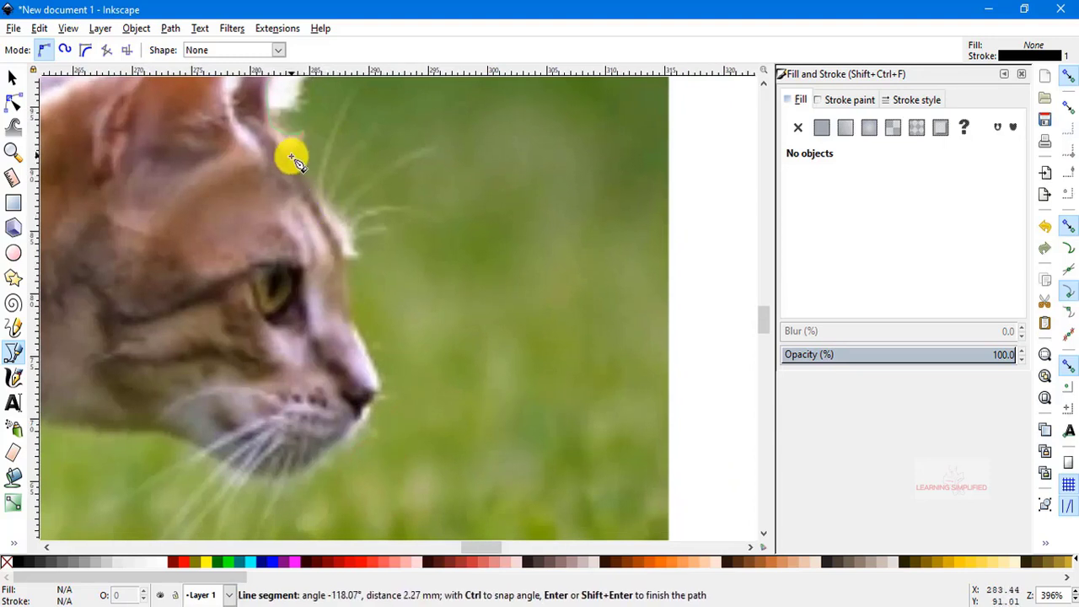
left_click_drag(287, 154, 320, 195)
left_click_drag(339, 238, 341, 252)
left_click_drag(346, 294, 347, 308)
left_click(360, 346)
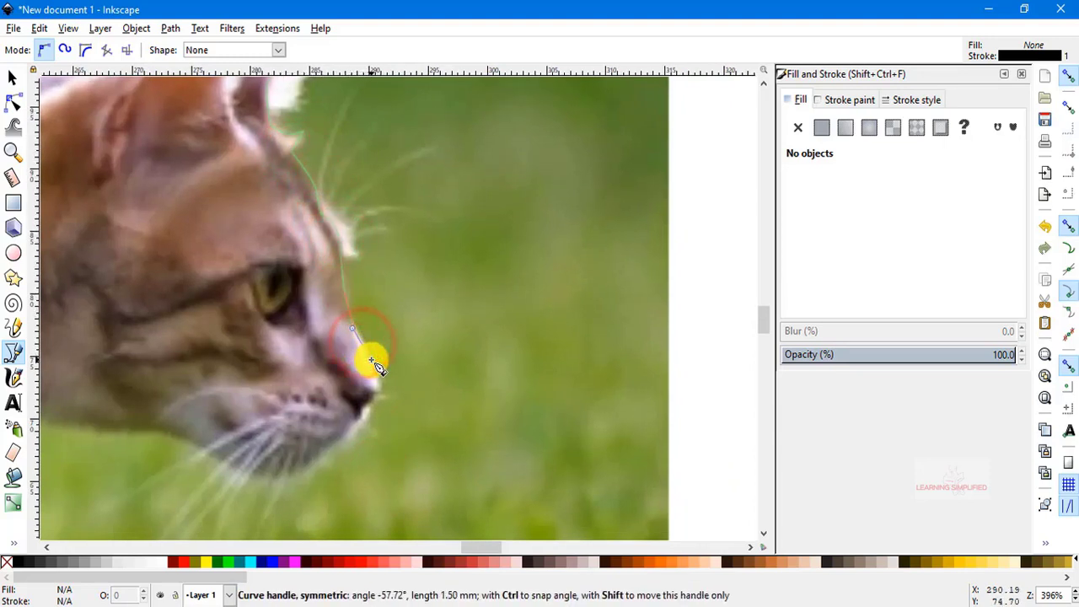
left_click_drag(371, 359, 139, 429)
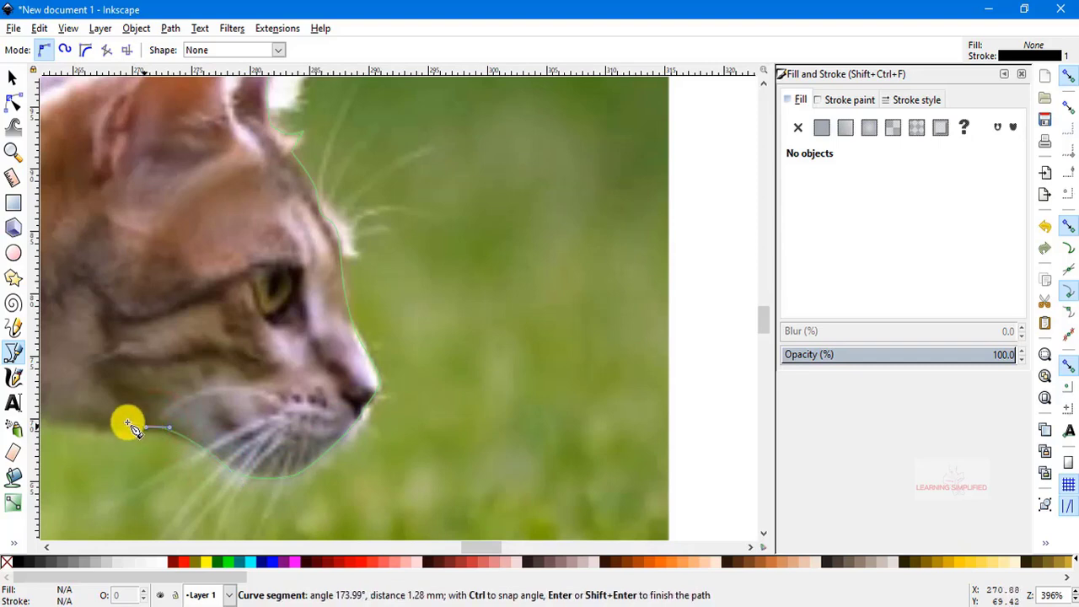
left_click(88, 428)
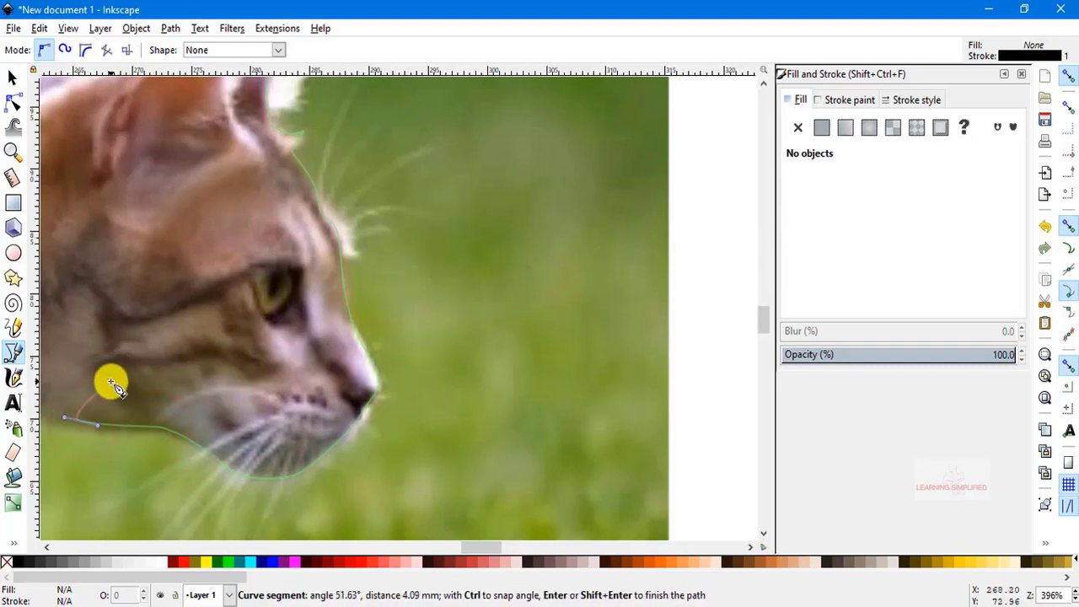
Step: Trace the outline along the underside of the neck to the top of the raised front leg, deleting and re-placing the misplaced nodes
key("space")
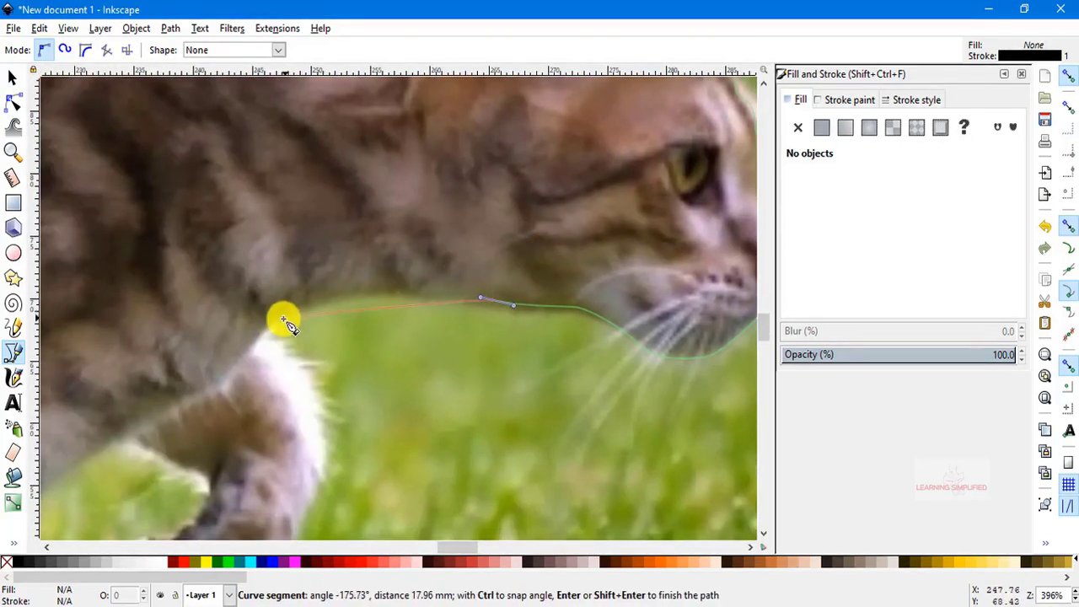
left_click_drag(273, 320, 310, 403)
left_click_drag(337, 445, 320, 348)
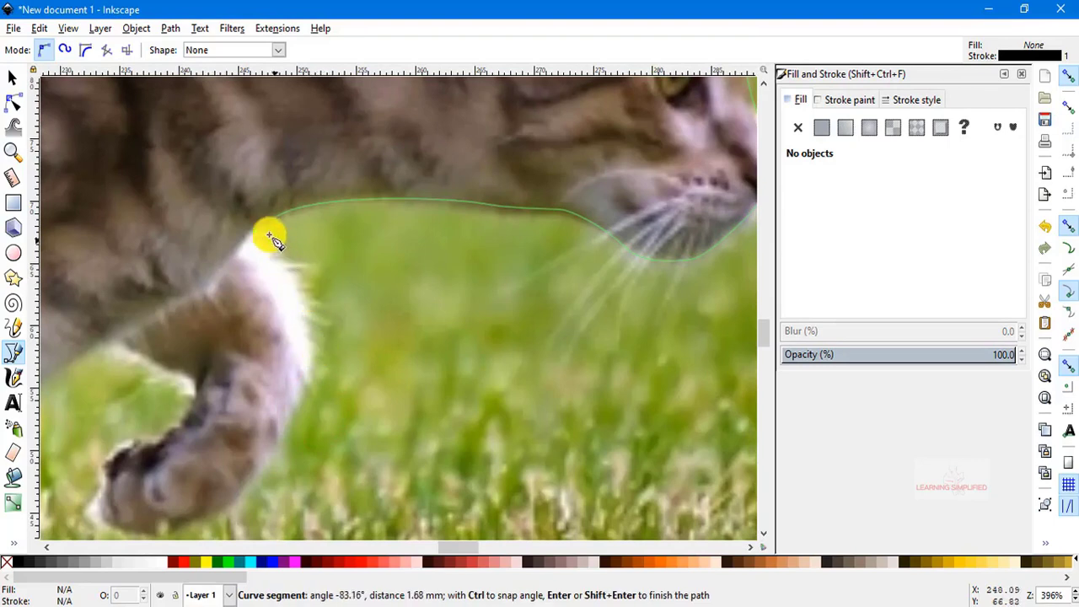
key("BackSpace")
key("BackSpace")
left_click_drag(350, 197, 325, 193)
left_click_drag(263, 224, 272, 242)
Step: Continue the outline down the front edge of the raised front leg and finish the path there, leaving it open
left_click(303, 292)
left_click_drag(294, 414, 260, 461)
key("Return")
key("s")
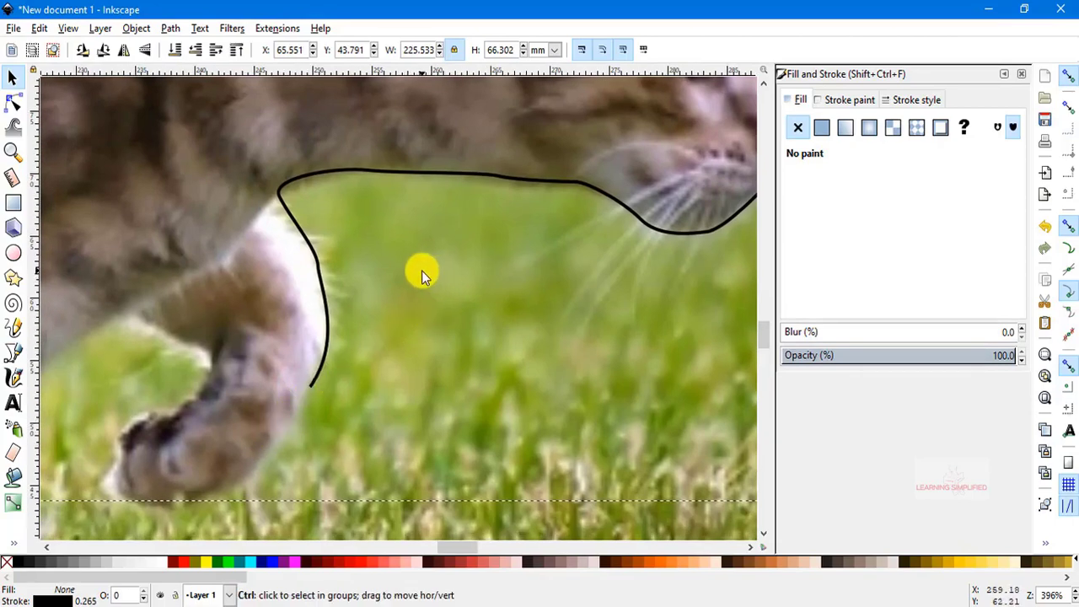
scroll(421, 271, "down", 6)
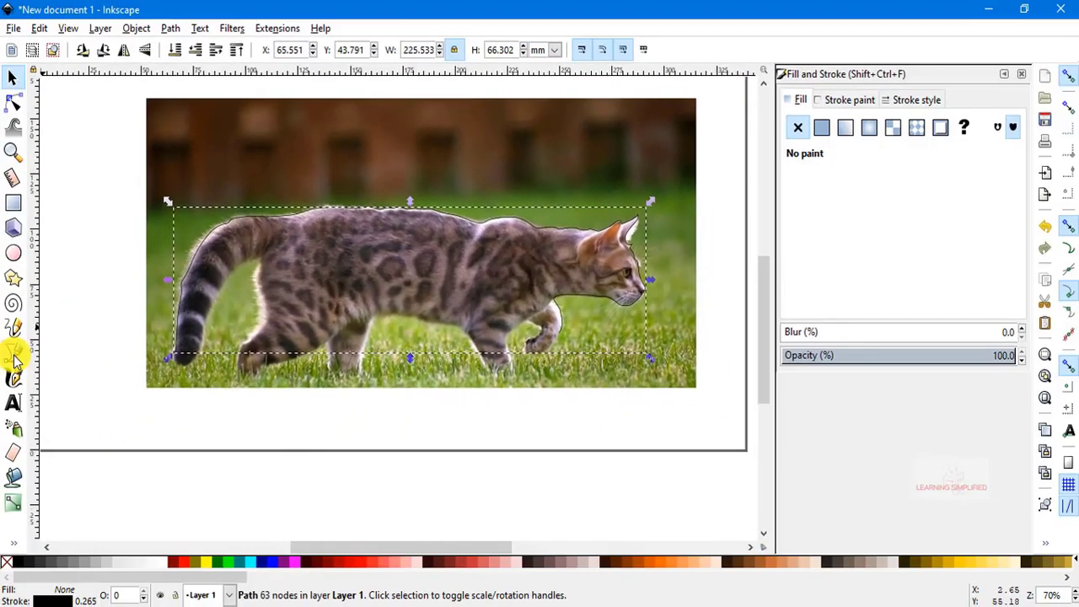
Step: Resume the path from its open end on the raised front leg and trace around the underside and toes of the paw
left_click(13, 354)
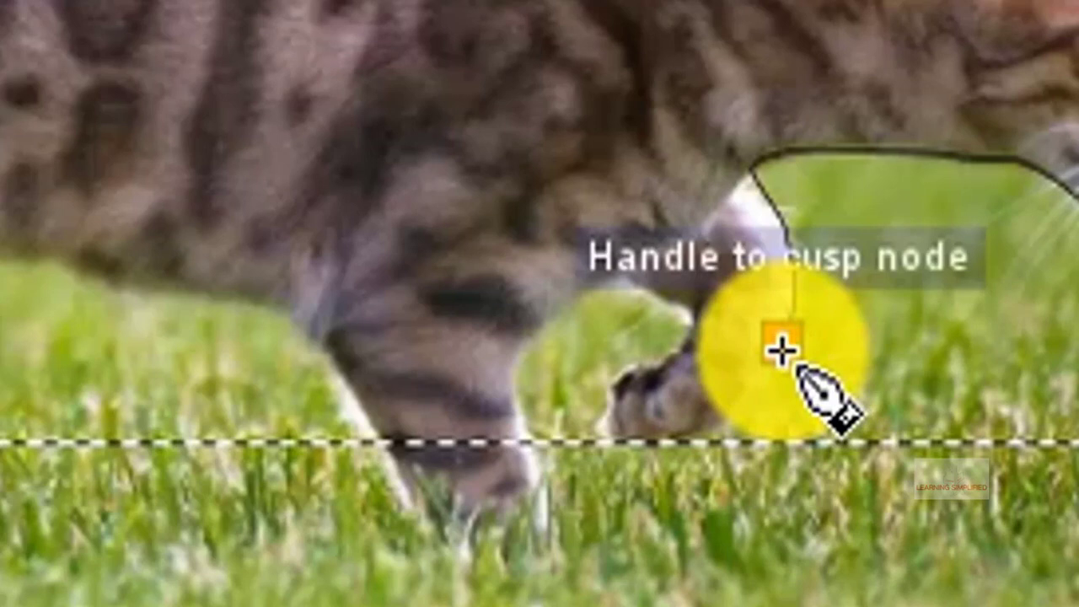
scroll(788, 342, "up", 3)
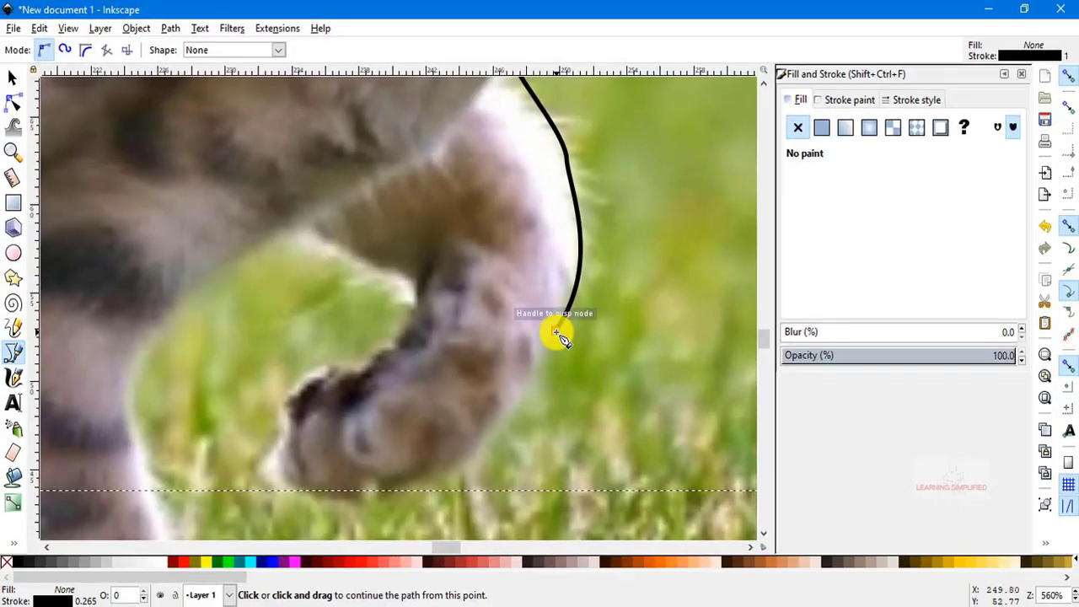
left_click(555, 333)
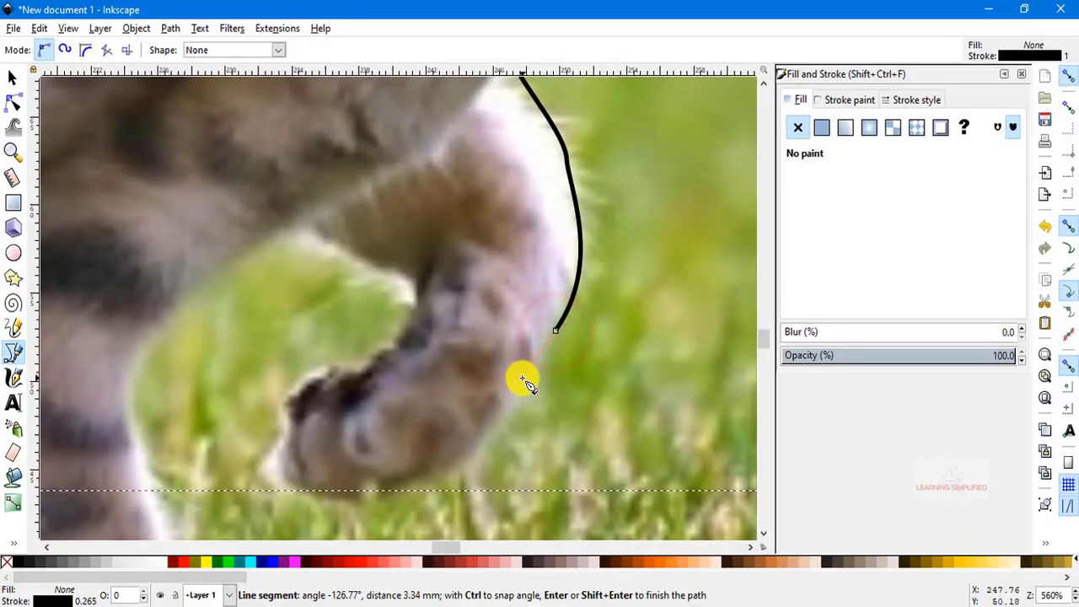
left_click_drag(482, 441, 447, 470)
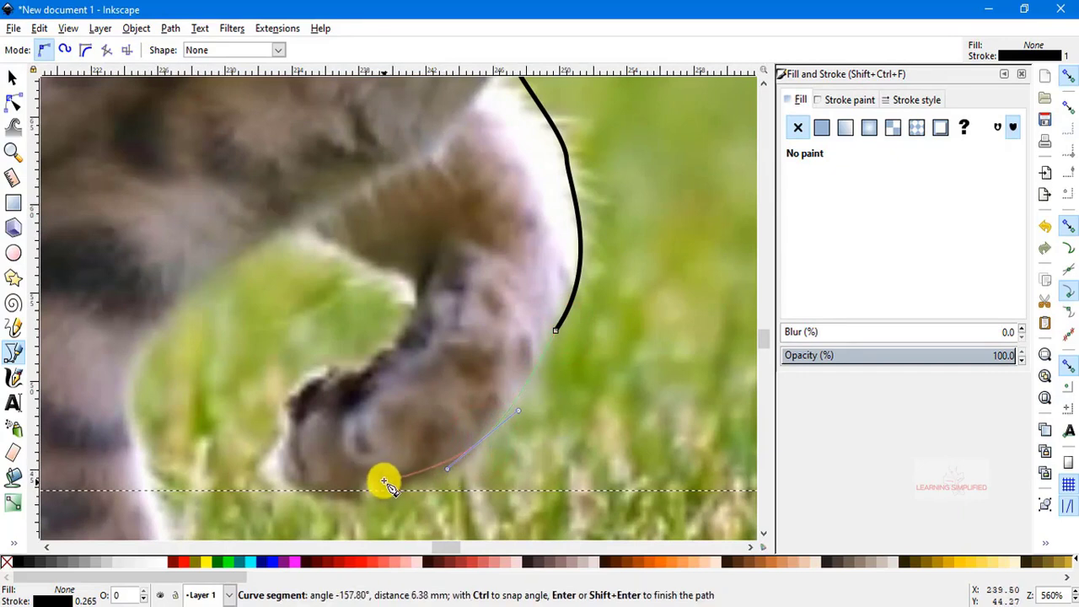
left_click_drag(384, 482, 375, 487)
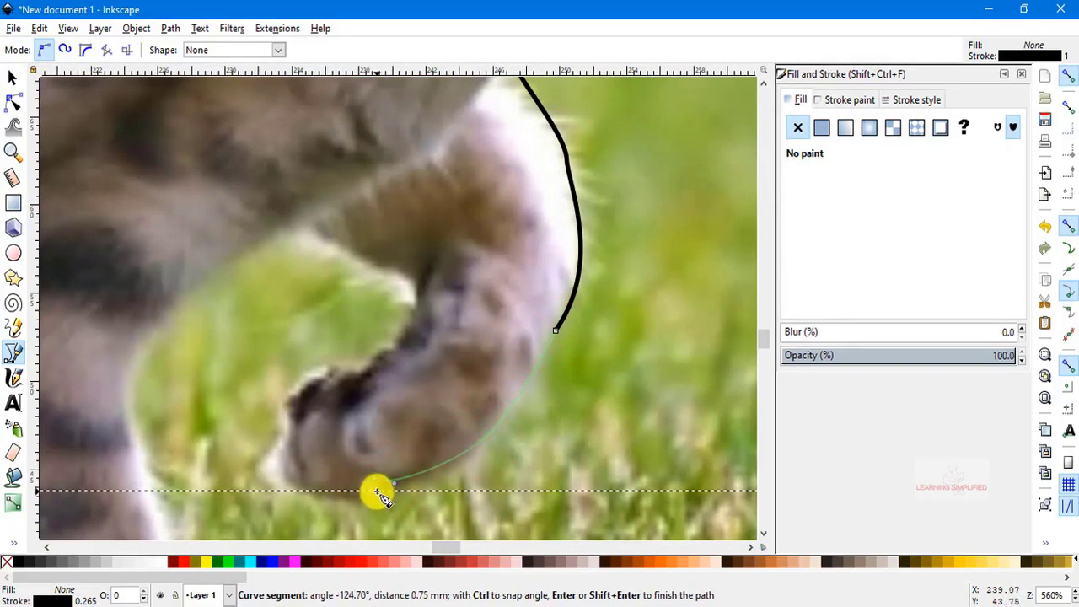
left_click(376, 492)
left_click_drag(302, 487, 287, 413)
Step: Trace the inner side of the raised paw and leg up to the chest, re-placing one misplaced node
left_click_drag(374, 381, 410, 328)
left_click(416, 277)
left_click(306, 213)
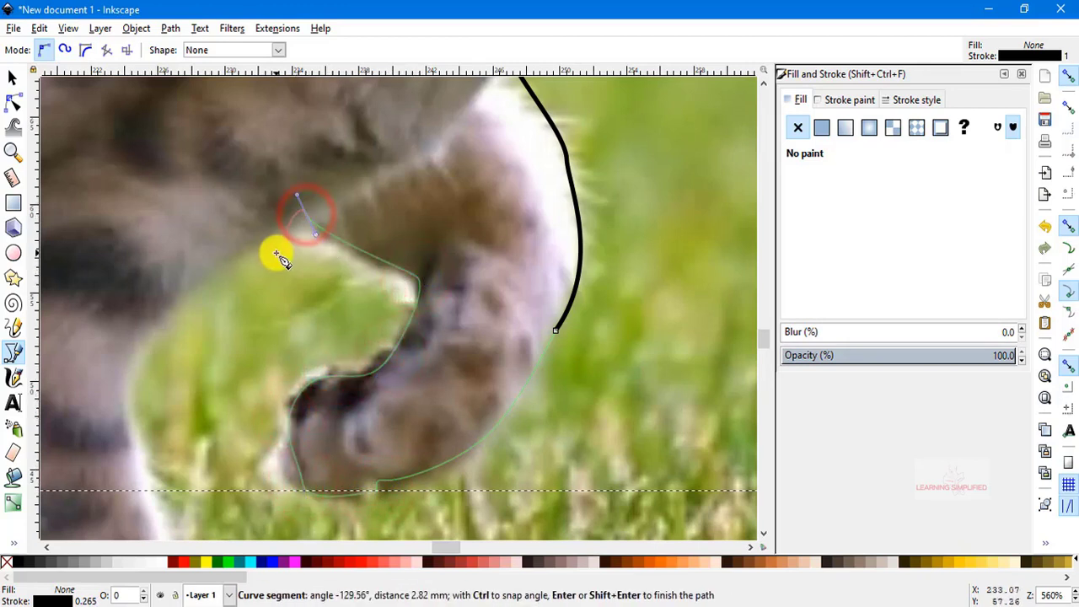
key("BackSpace")
left_click(299, 220)
Step: Trace the standing front leg down its front edge, around the foot in the grass and up its rear edge
left_click(220, 267)
left_click_drag(127, 379, 135, 447)
key("space")
left_click(424, 162)
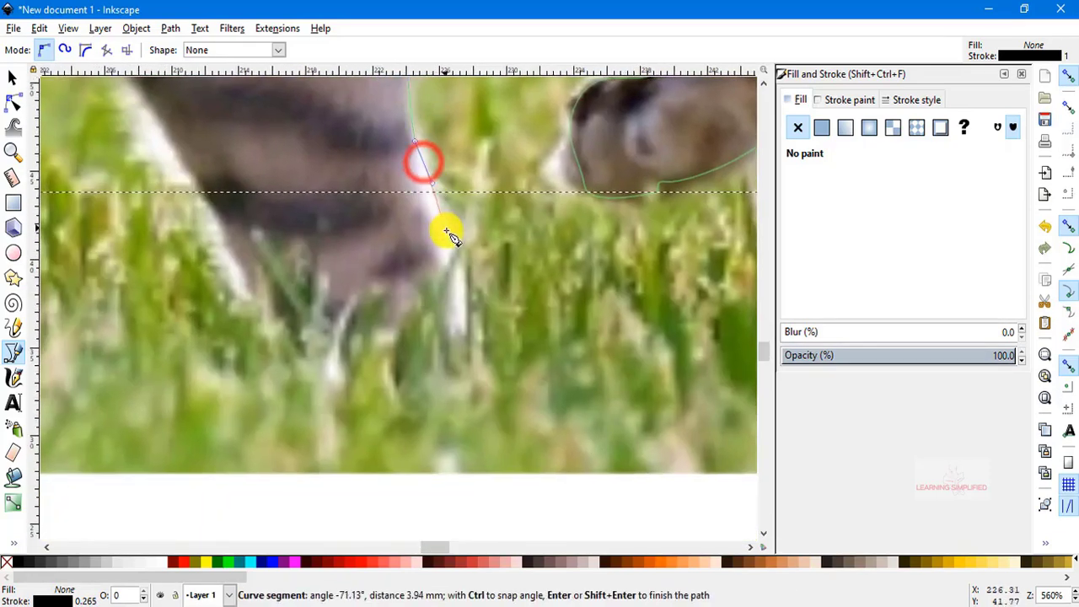
left_click(448, 236)
left_click_drag(441, 289, 408, 321)
left_click(252, 295)
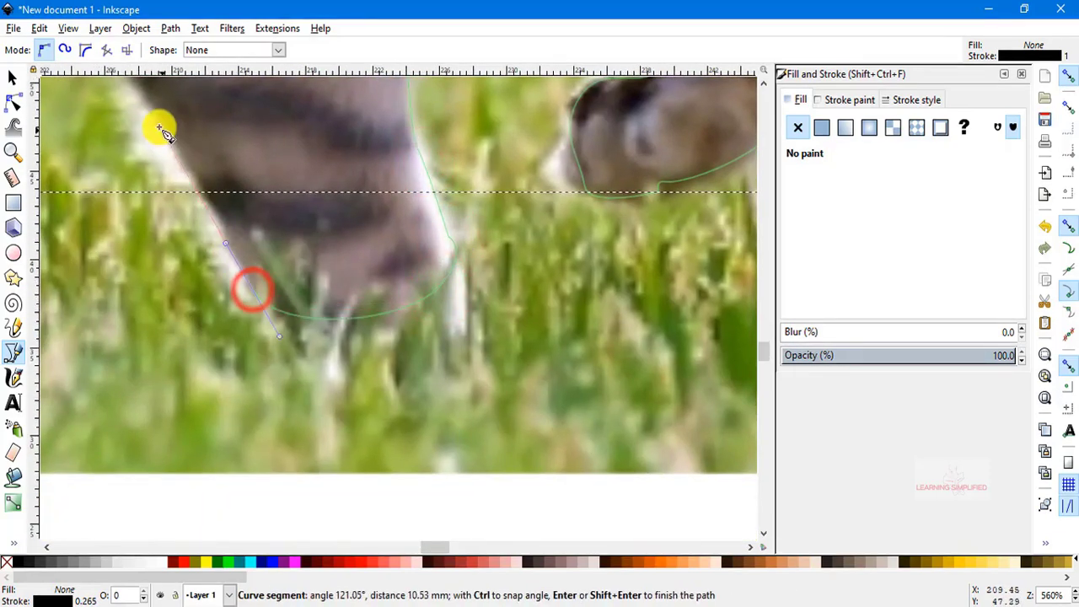
left_click(157, 116)
Step: Continue the outline from behind the standing front leg along the belly towards the far hind leg
key("space")
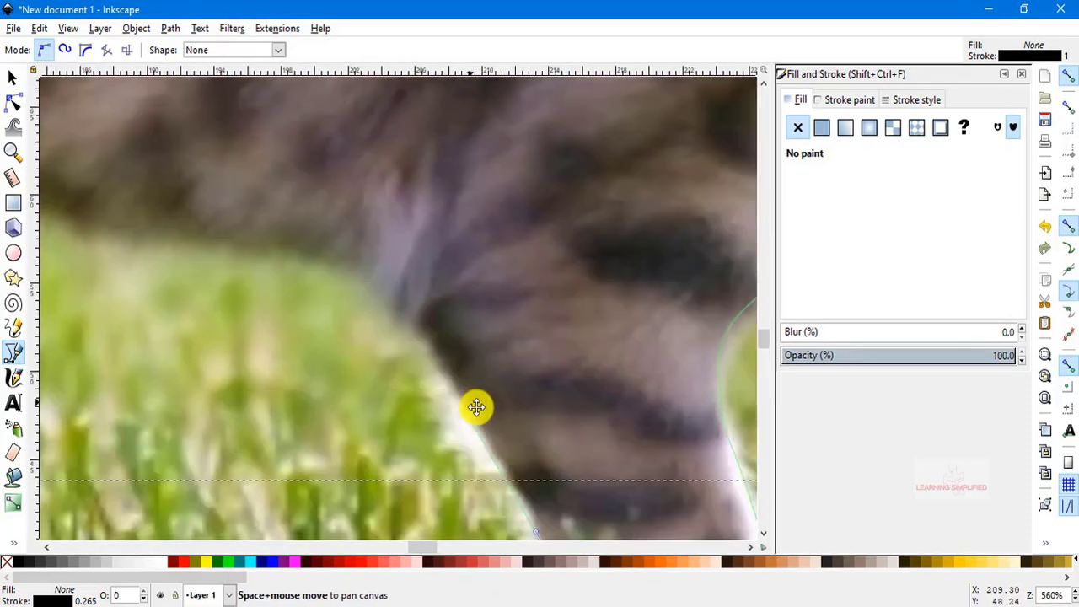
left_click(337, 257)
left_click(95, 222)
key("space")
left_click(532, 313)
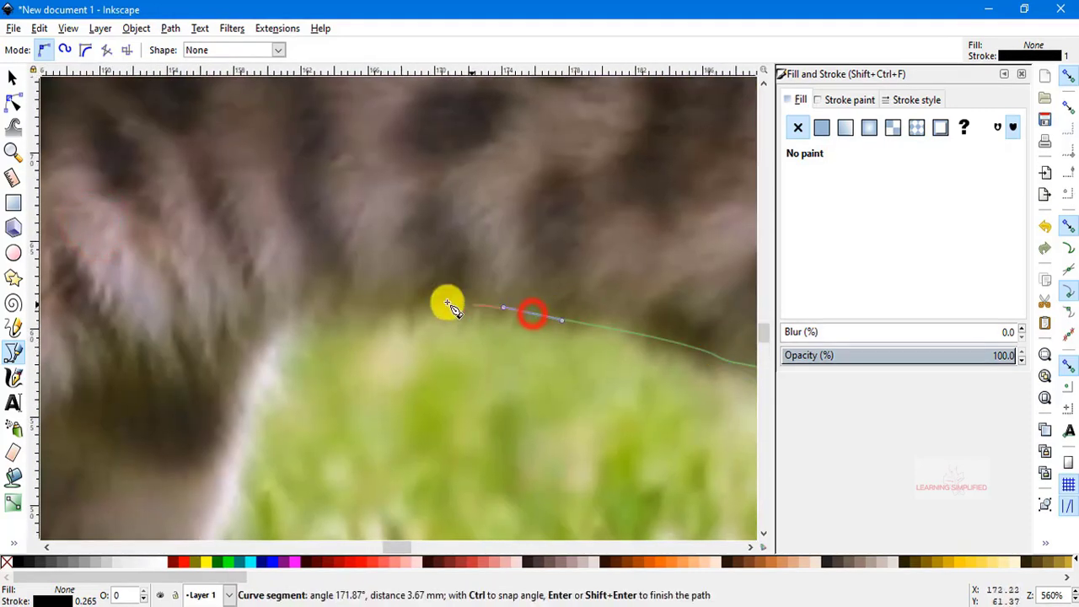
left_click(378, 307)
Step: Trace the far hind leg down its front edge and around the bottom of its foot
left_click_drag(291, 354, 260, 411)
key("space")
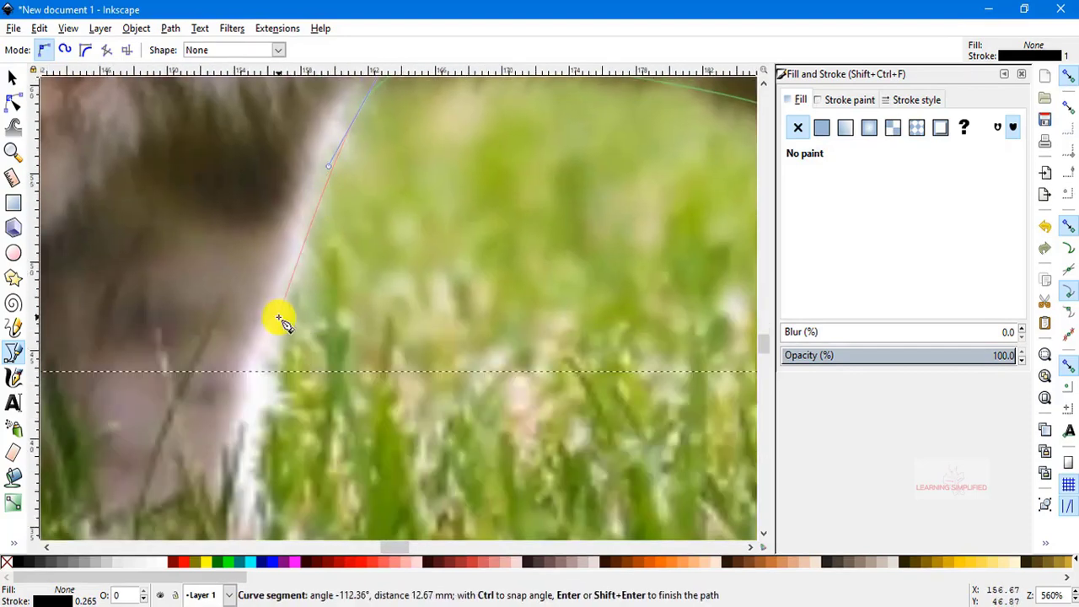
left_click_drag(270, 322, 244, 472)
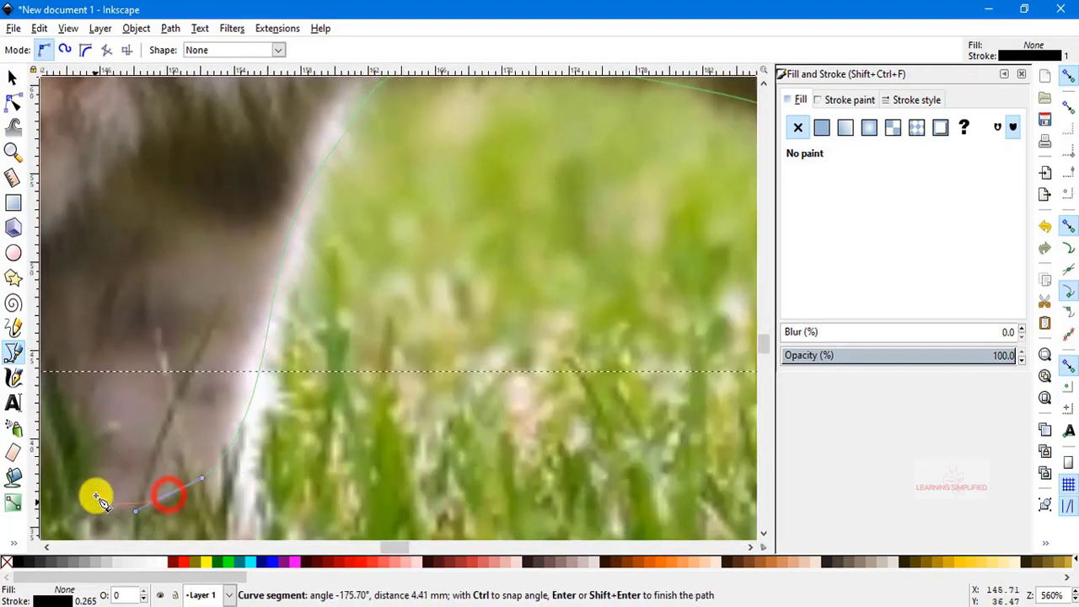
left_click_drag(58, 378, 45, 353)
key("space")
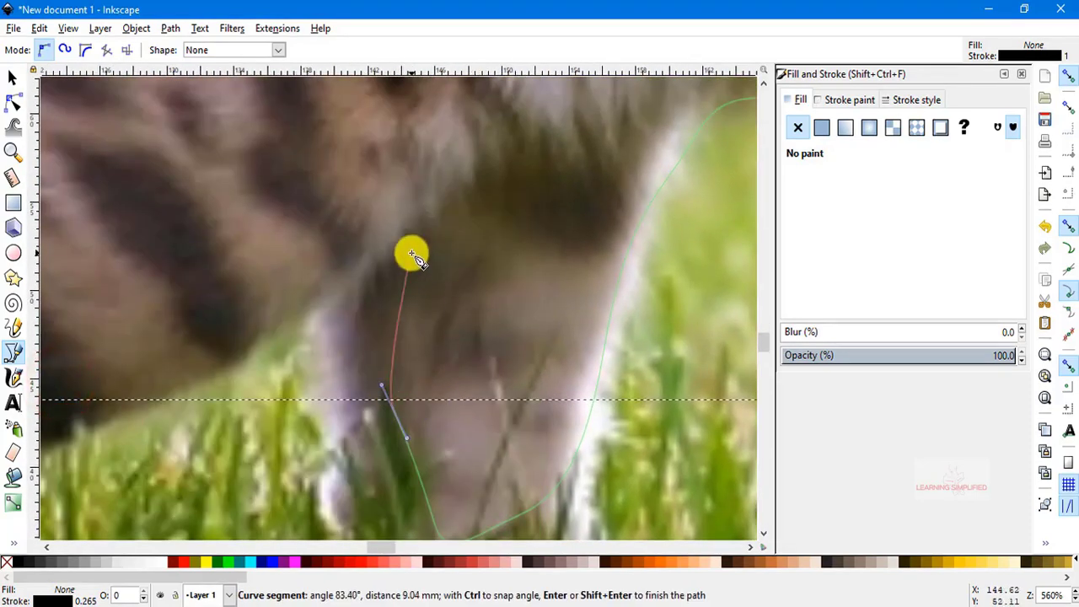
Step: Re-place the last node at the far hind foot and trace around the rear toe up to the near thigh
scroll(413, 253, "down", 4)
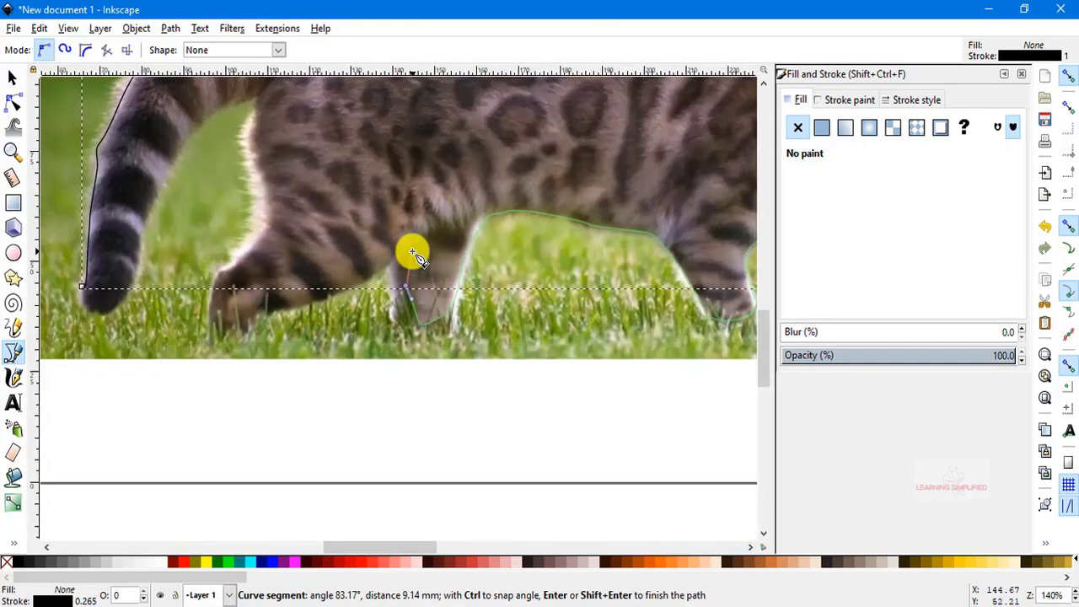
scroll(413, 253, "up", 4)
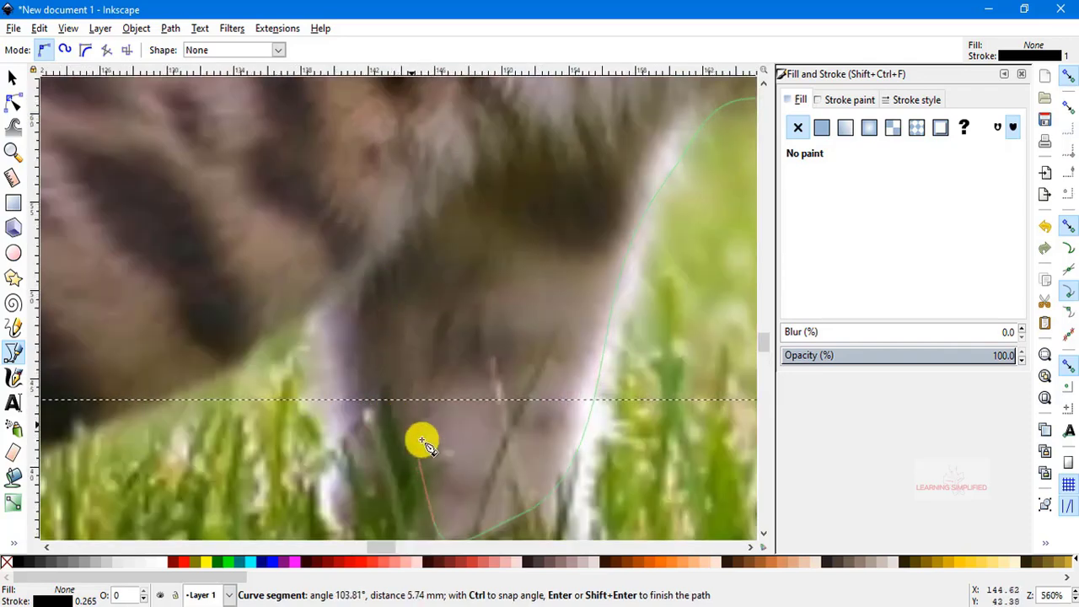
scroll(417, 413, "down", 4)
left_click_drag(407, 381, 392, 341)
left_click(374, 278)
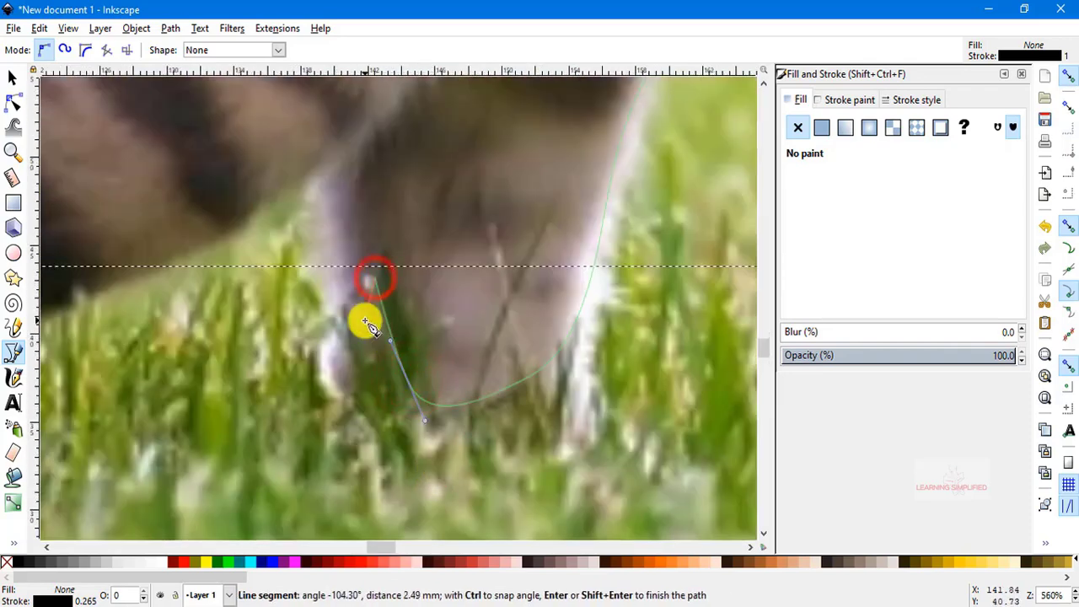
left_click_drag(345, 397, 312, 265)
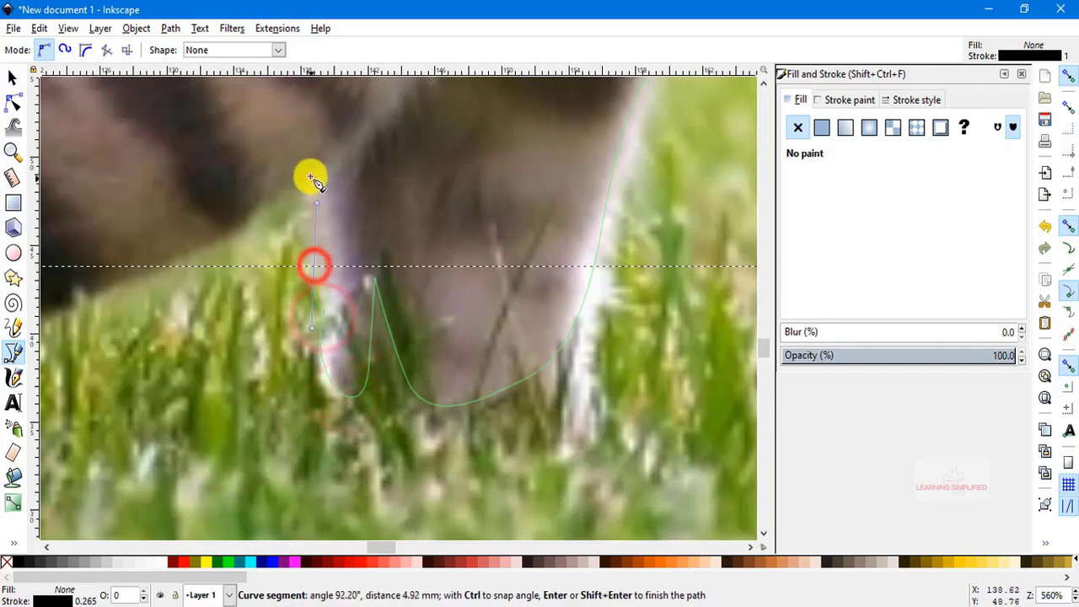
left_click(309, 173)
Step: Trace the underside of the near hind leg and continue around the bottom of its paw in the grass
left_click(176, 265)
key("space")
left_click_drag(423, 325, 379, 320)
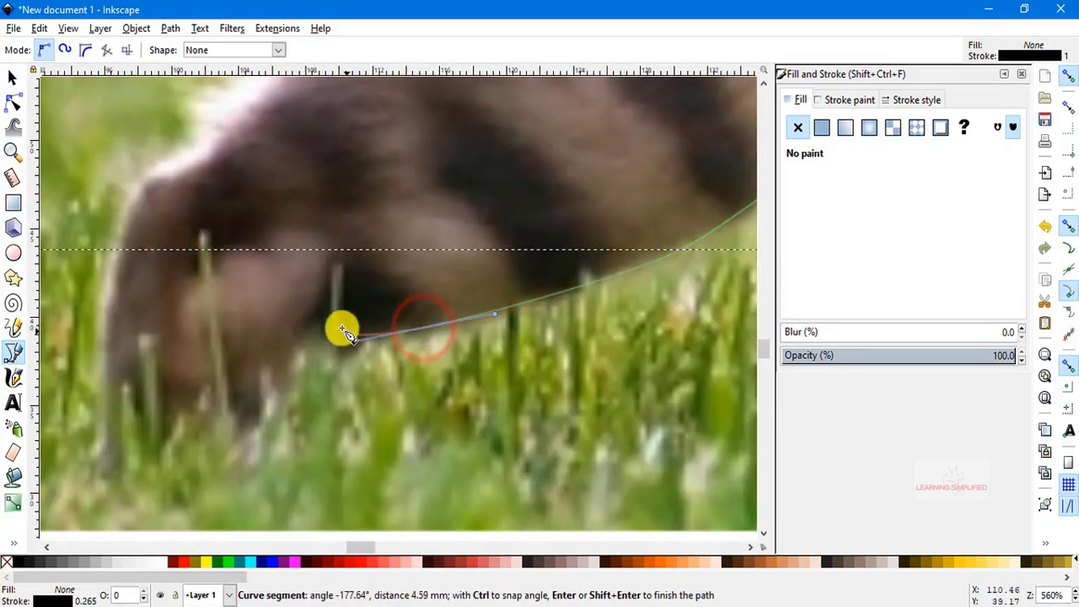
left_click(312, 320)
left_click_drag(283, 387, 278, 438)
left_click(147, 477)
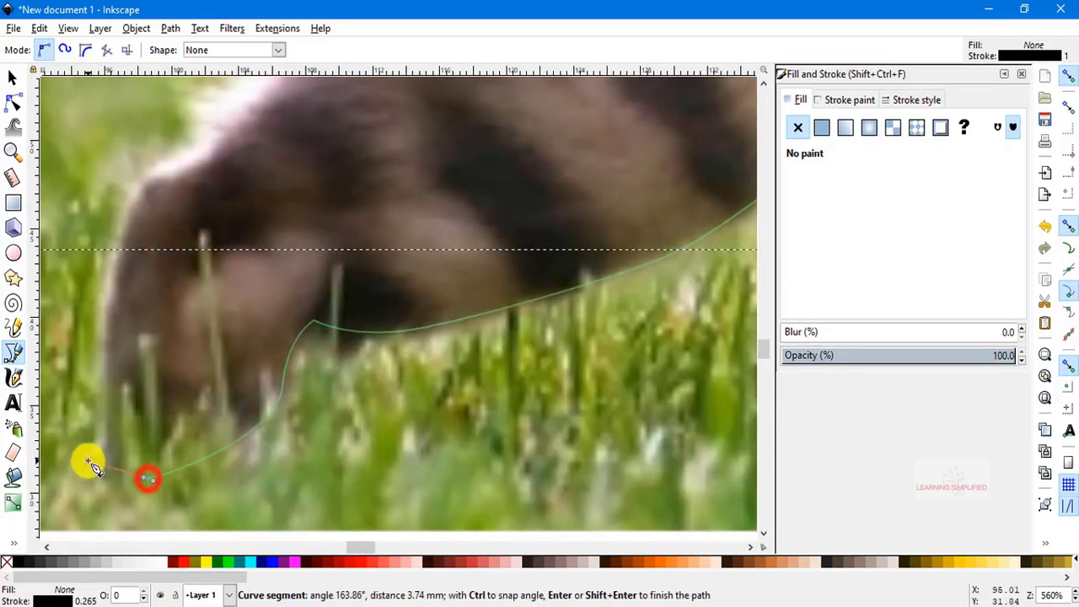
left_click(89, 458)
Step: Trace up the rear edge of the near hind leg, over the hock and along the rump to the tail's base
left_click_drag(103, 345, 109, 303)
left_click_drag(132, 209, 168, 176)
key("space")
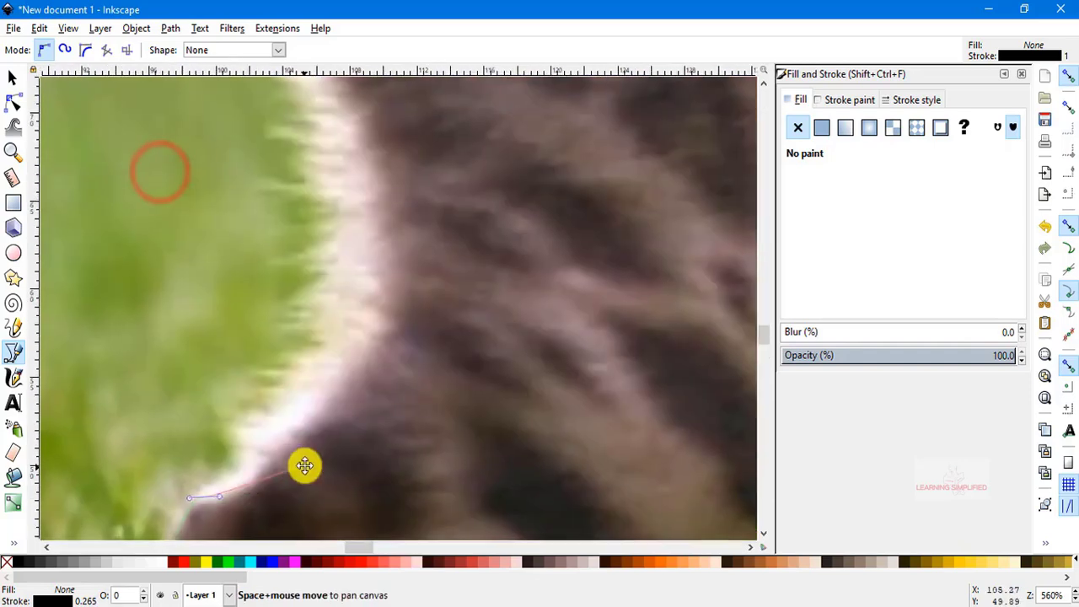
scroll(304, 465, "down", 3)
left_click_drag(343, 393, 348, 386)
left_click_drag(366, 328, 357, 282)
left_click_drag(339, 258, 347, 181)
Step: Trace down the inner edge of the tail, around its tip, and close the path at the starting node
left_click_drag(266, 220, 249, 246)
left_click_drag(212, 313, 196, 354)
left_click(193, 355)
left_click(173, 424)
left_click_drag(134, 487, 121, 487)
left_click_drag(101, 450, 96, 417)
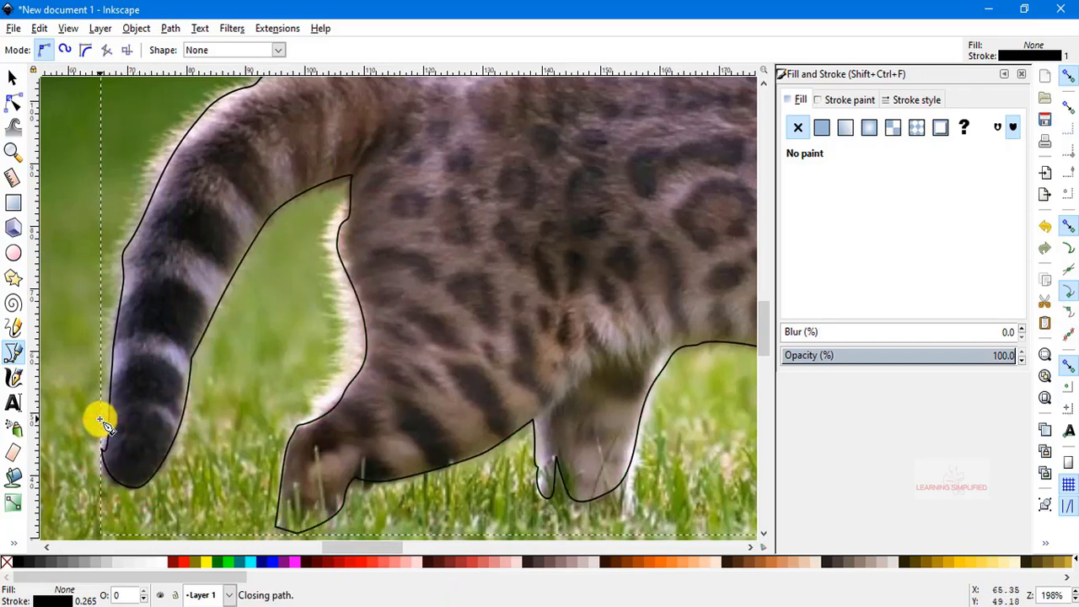
key("Escape")
left_click(13, 77)
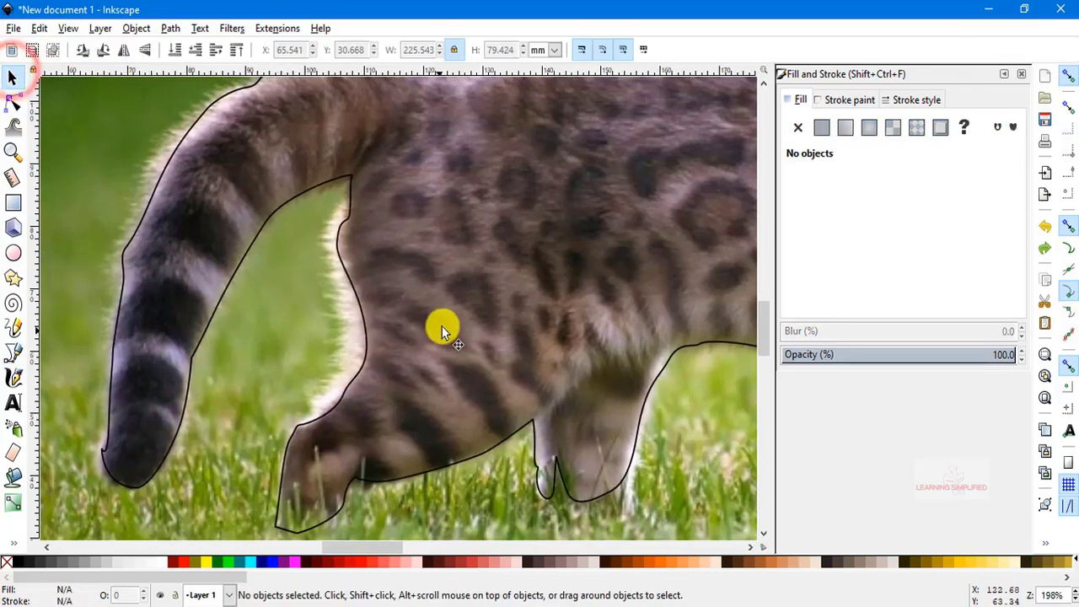
Step: Move the photo below the page to inspect the cat outline on its own, and restore the photo's original position
scroll(555, 307, "down", 3)
left_click_drag(702, 316, 398, 315)
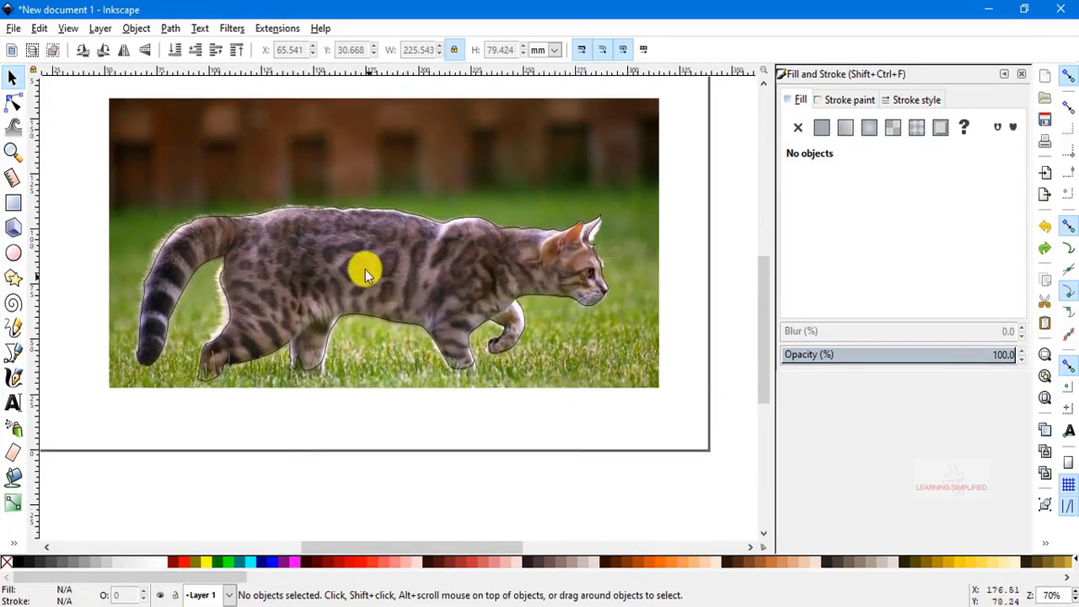
mouse_move(364, 268)
left_mouse_down()
mouse_move(400, 308)
mouse_move(633, 221)
mouse_move(508, 563)
mouse_move(413, 437)
left_mouse_up()
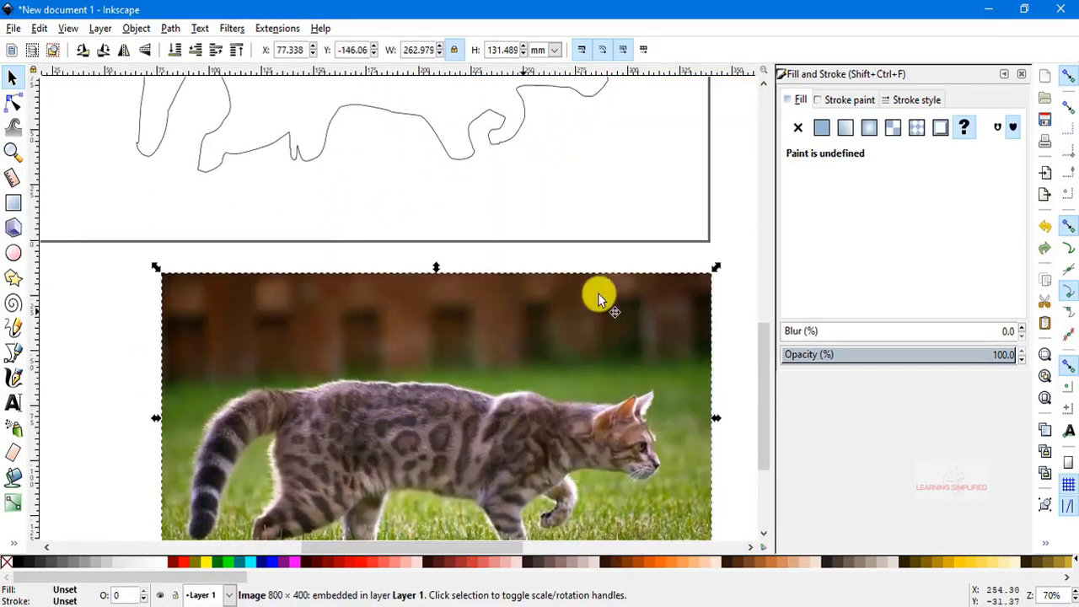
scroll(602, 270, "up", 3)
scroll(501, 277, "down", 2)
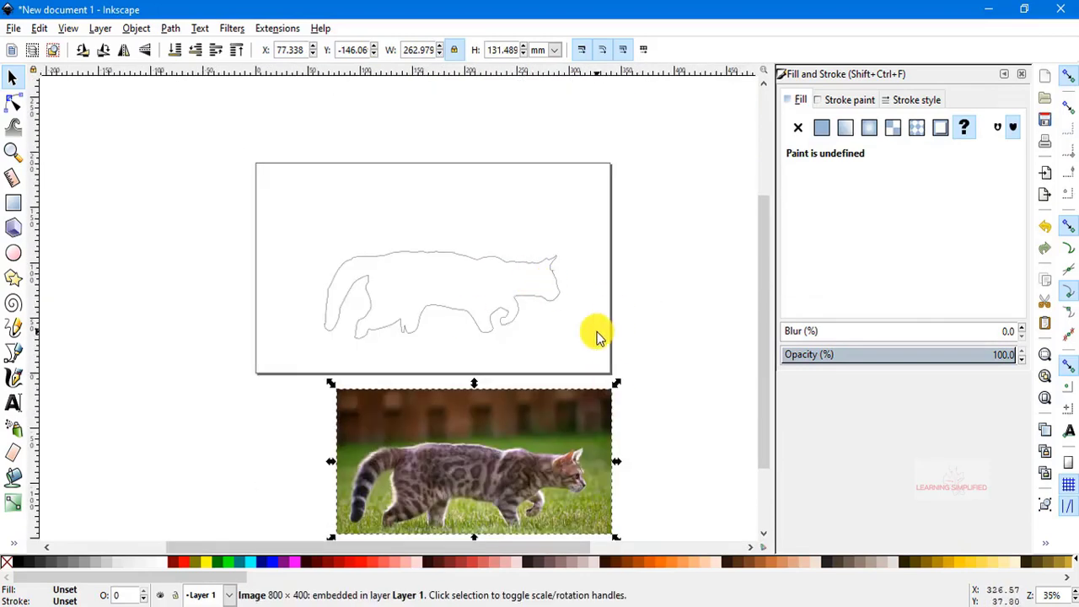
left_click_drag(511, 465, 289, 282)
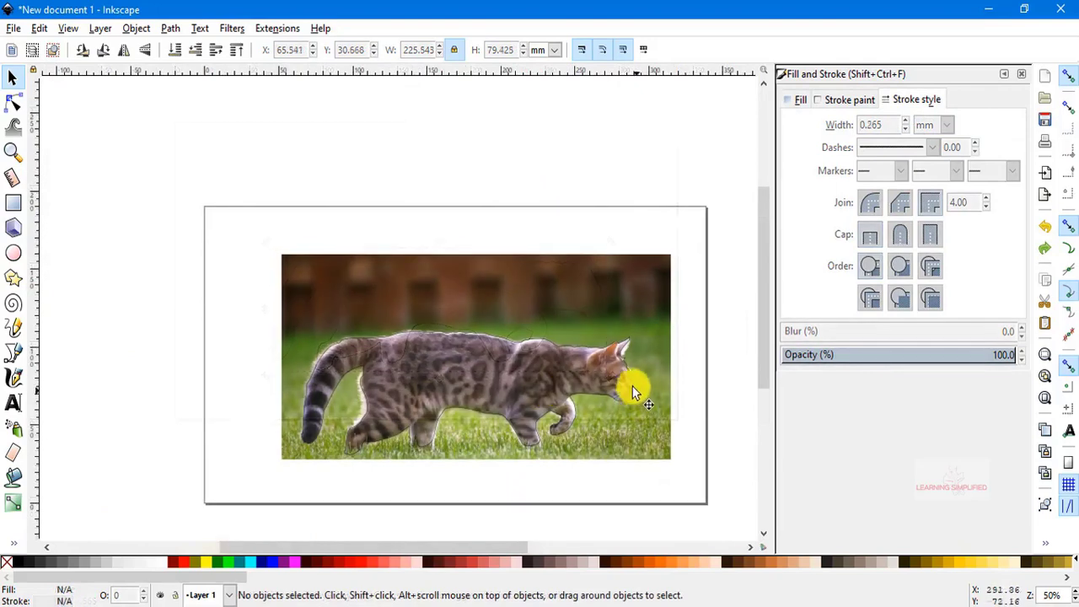
Step: Draw a separate open curve with the Pen tool from behind the cheek up the back of the head to the ear's base
left_click_drag(569, 363, 440, 337)
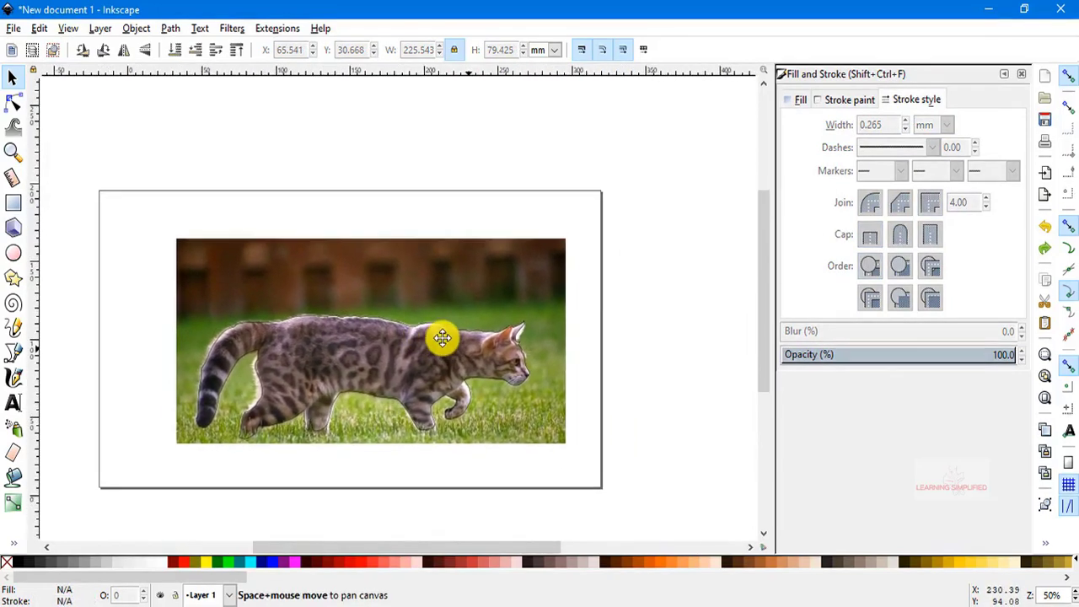
left_click(13, 353)
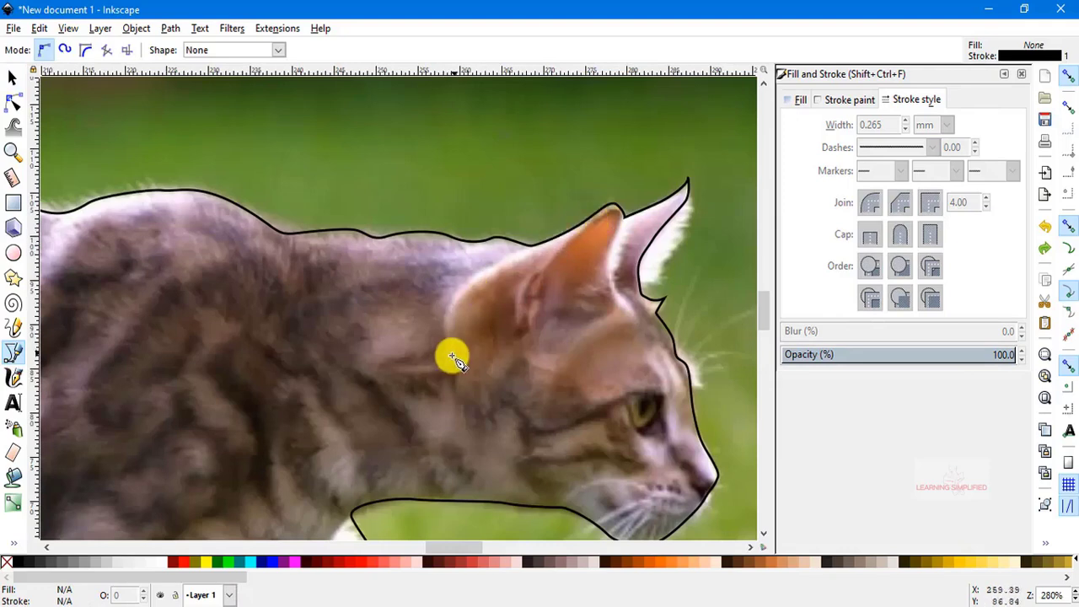
left_click(439, 366)
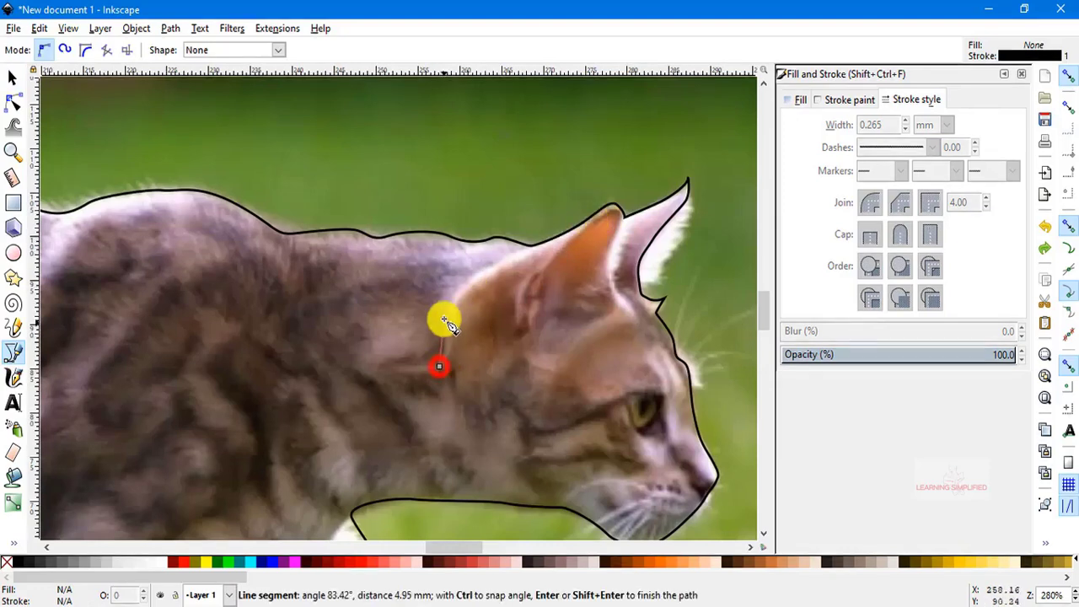
left_click_drag(449, 311, 458, 287)
left_click_drag(538, 244, 549, 241)
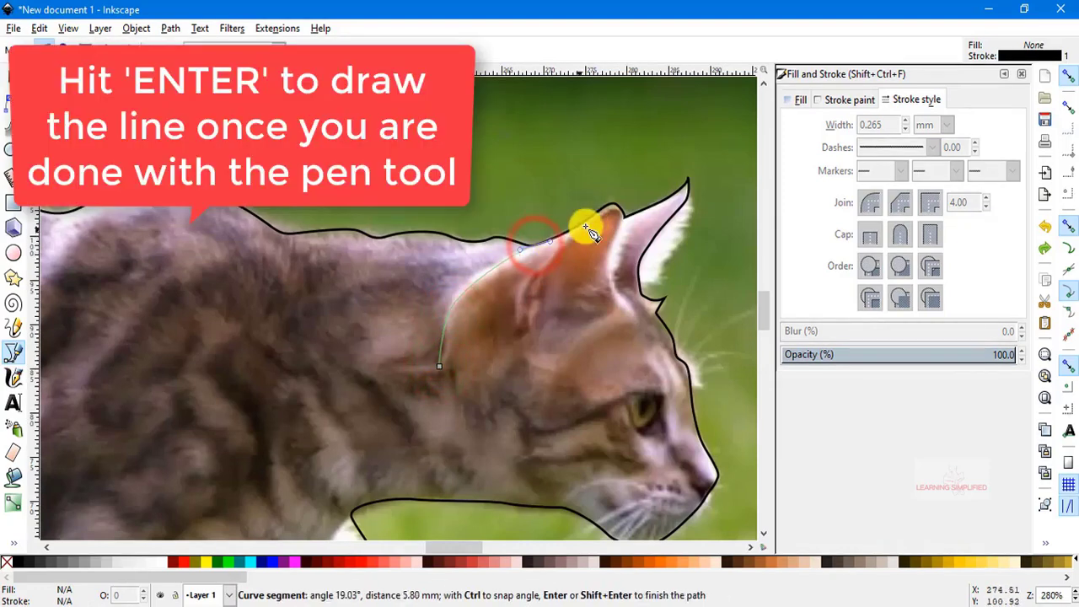
key("Return")
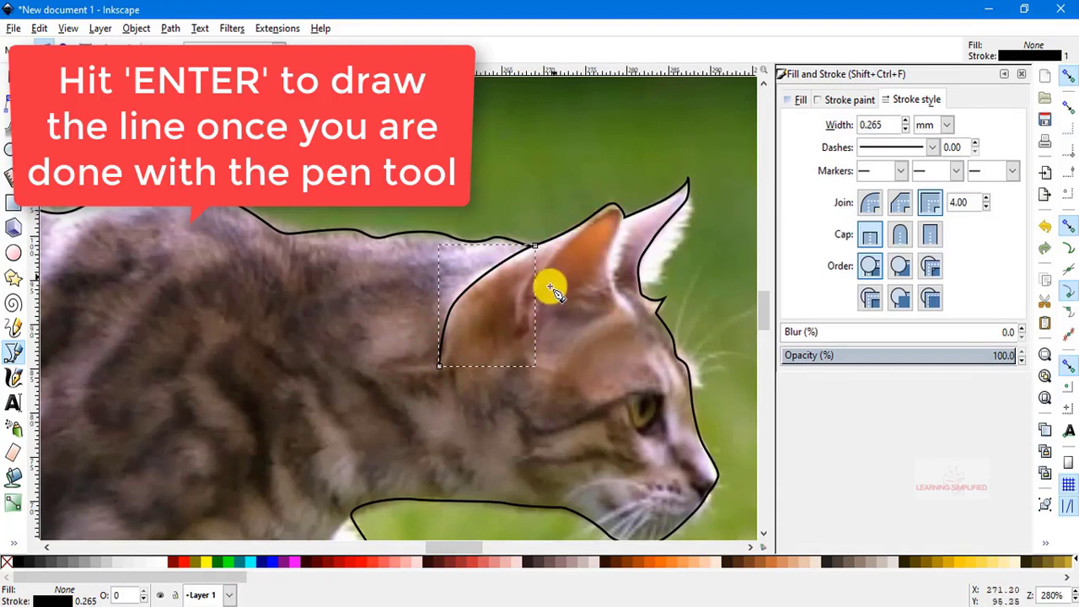
Step: Draw an open Pen curve along the near ear's inner edge, from its base up around the tip and down the front side
left_click(535, 324)
left_click_drag(562, 243, 605, 219)
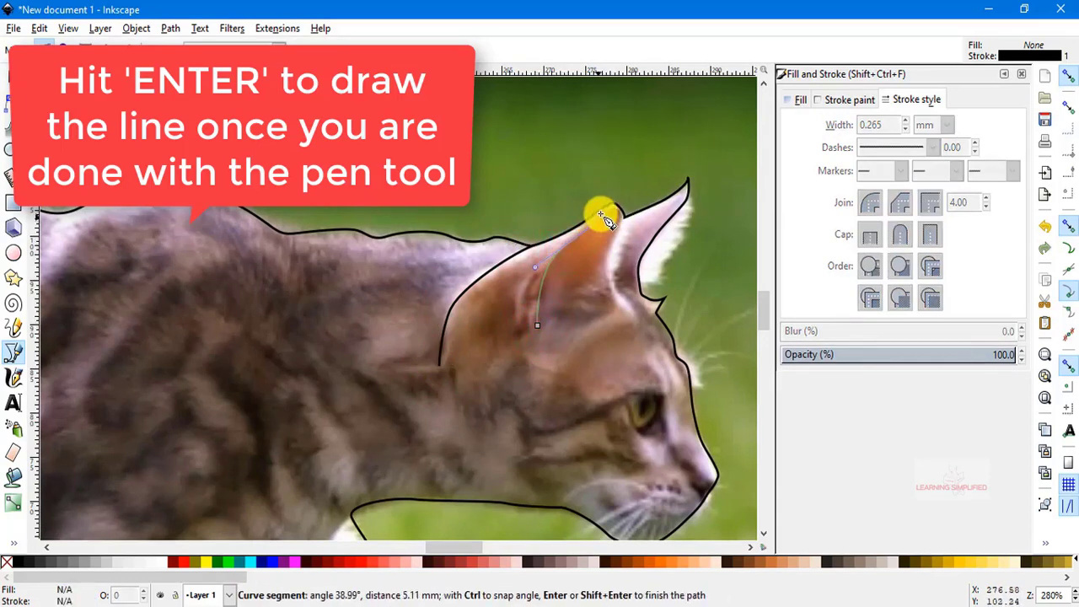
left_click(607, 214)
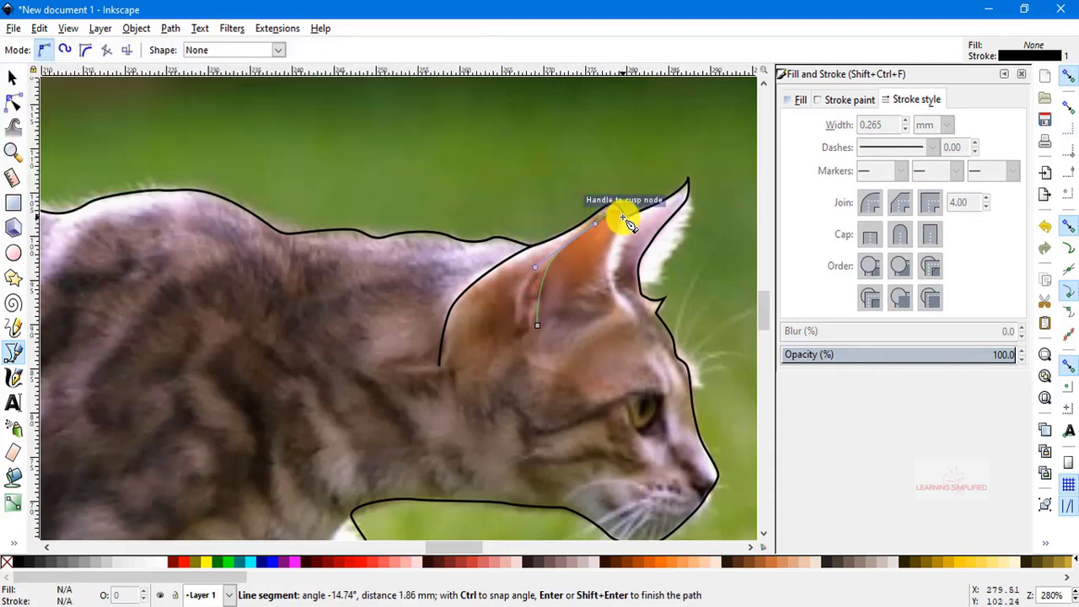
left_click(623, 216)
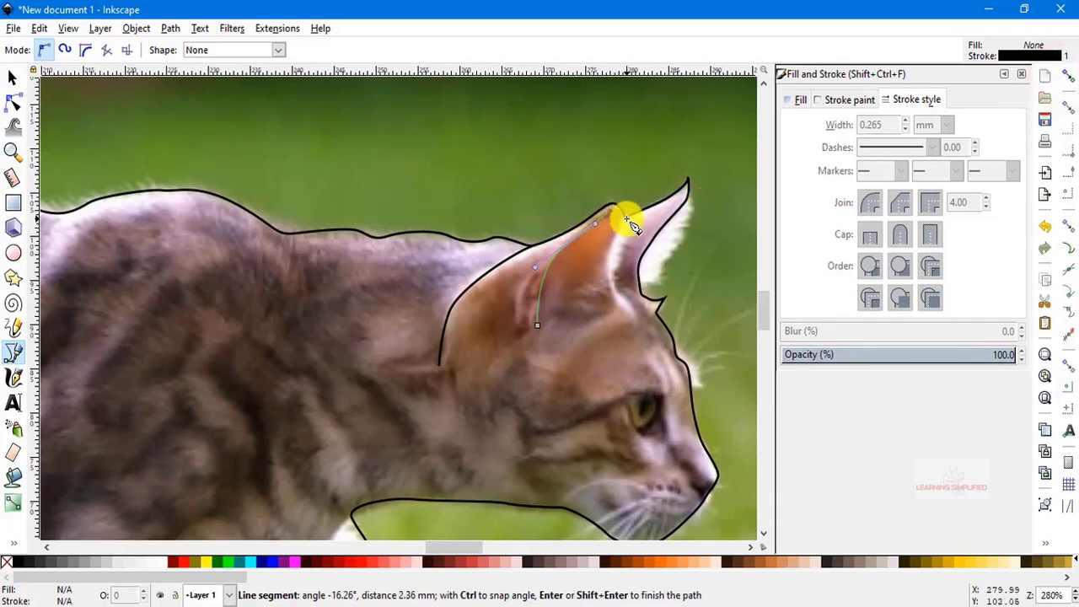
left_click_drag(621, 218, 622, 244)
left_click_drag(614, 294, 634, 326)
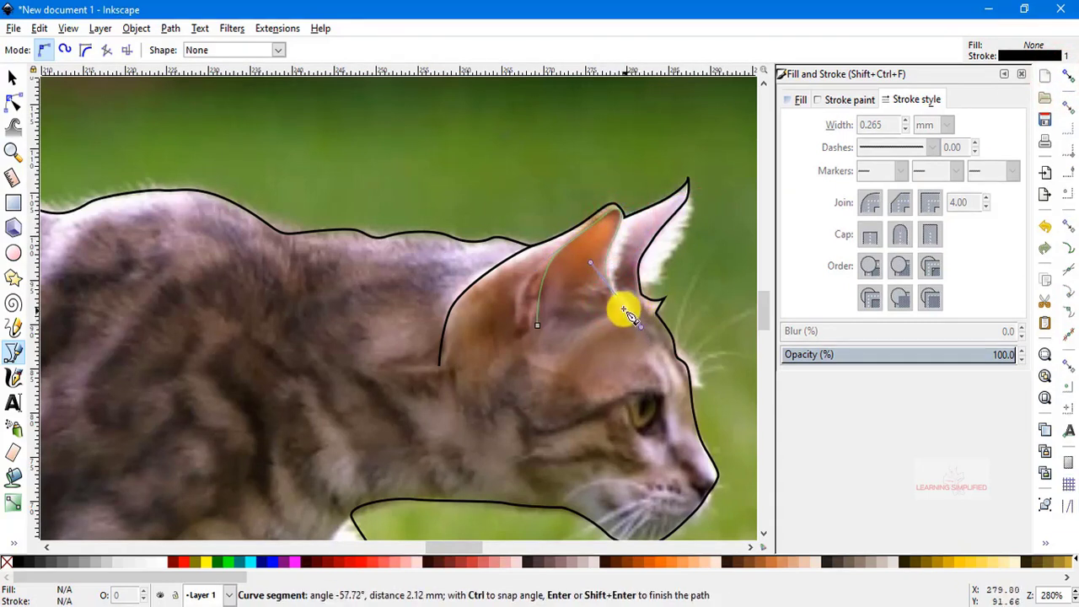
key("Return")
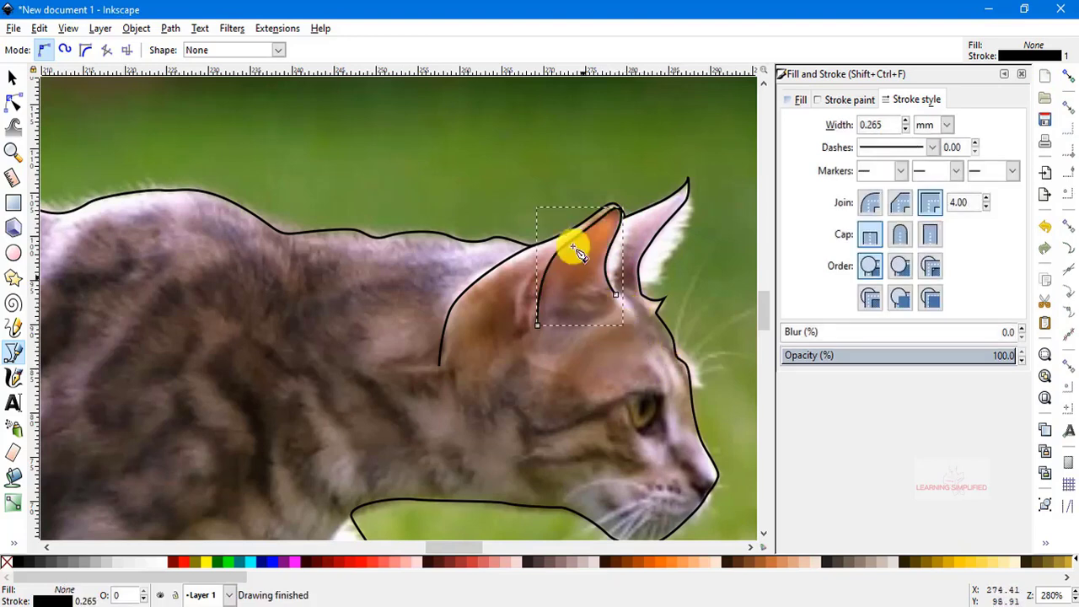
Step: Draw an open Pen path from the cheek along the dark stripe to the eye, around the eye and back over the upper lid
left_click_drag(733, 401, 530, 292)
scroll(429, 329, "up", 2)
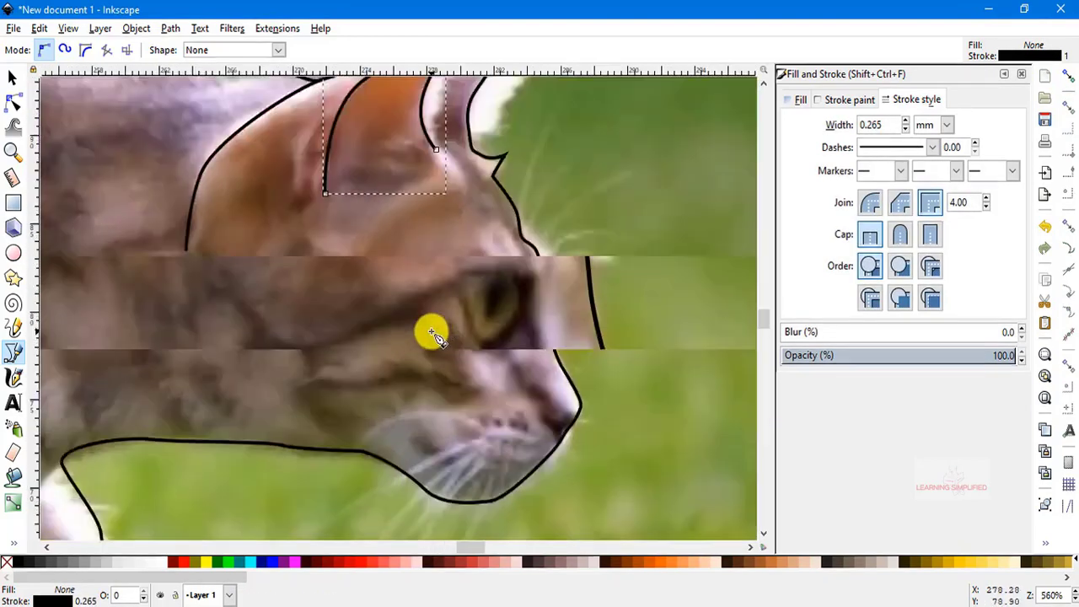
left_click(271, 345)
left_click_drag(384, 325, 401, 302)
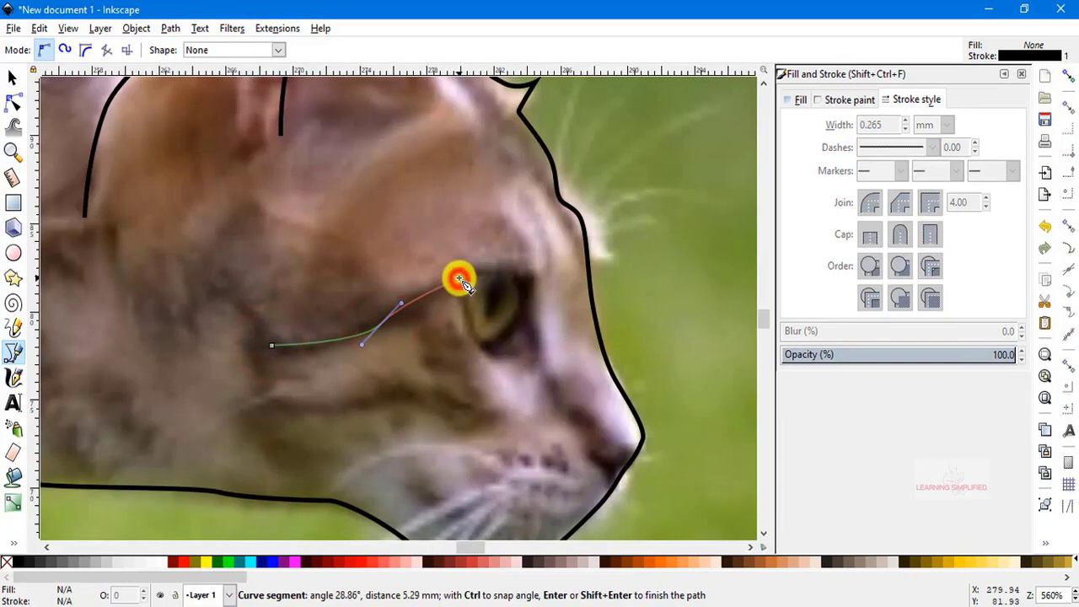
left_click(459, 279)
left_click_drag(477, 341, 522, 313)
left_click_drag(527, 275, 437, 279)
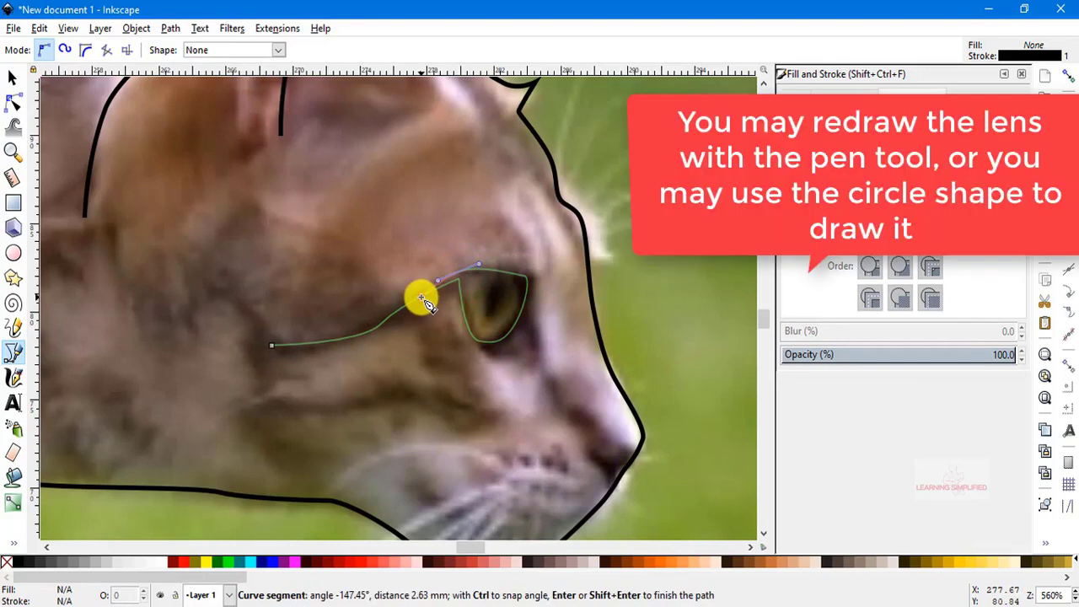
right_click(420, 299)
scroll(597, 284, "down", 4)
scroll(590, 281, "up", 6)
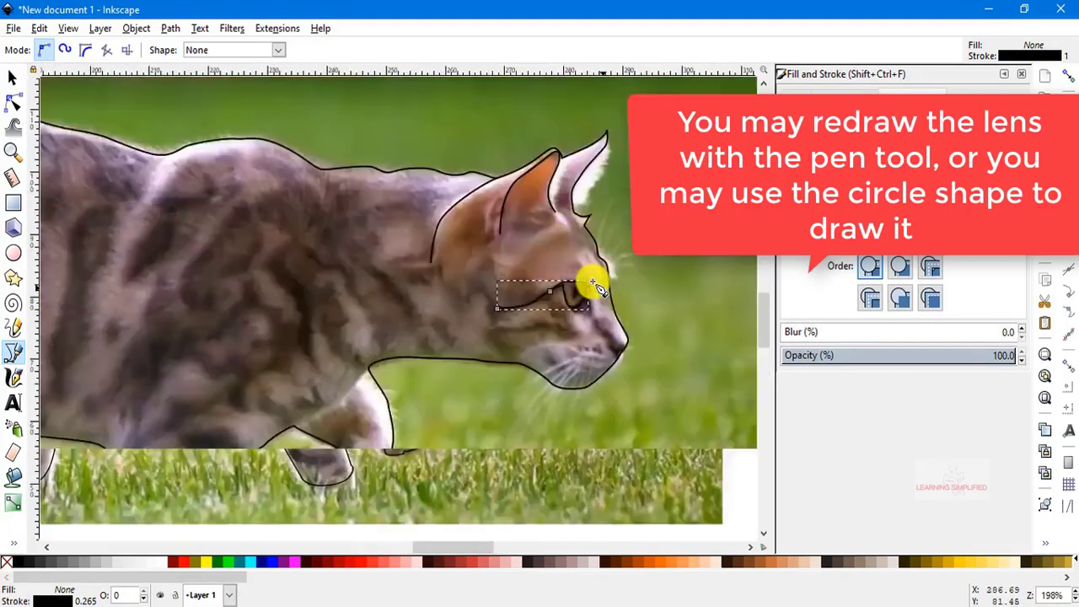
left_click(506, 278)
left_click(477, 356)
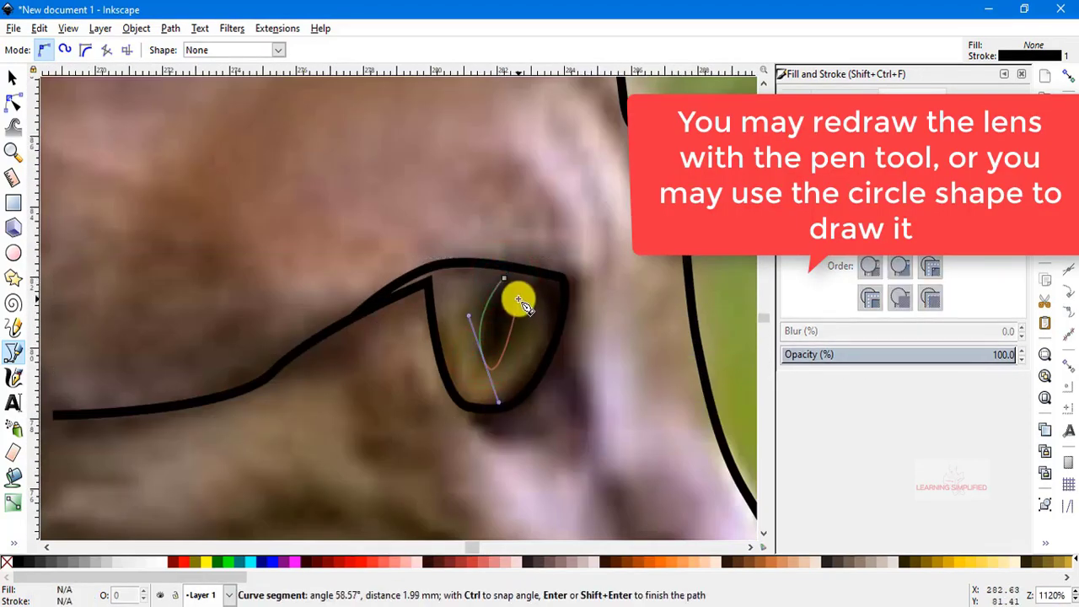
key("Escape")
Step: Draw an upright ellipse about 1.2 mm wide and 2.7 mm high over the pupil and tilt it slightly clockwise
left_click(13, 252)
left_click_drag(475, 280, 521, 372)
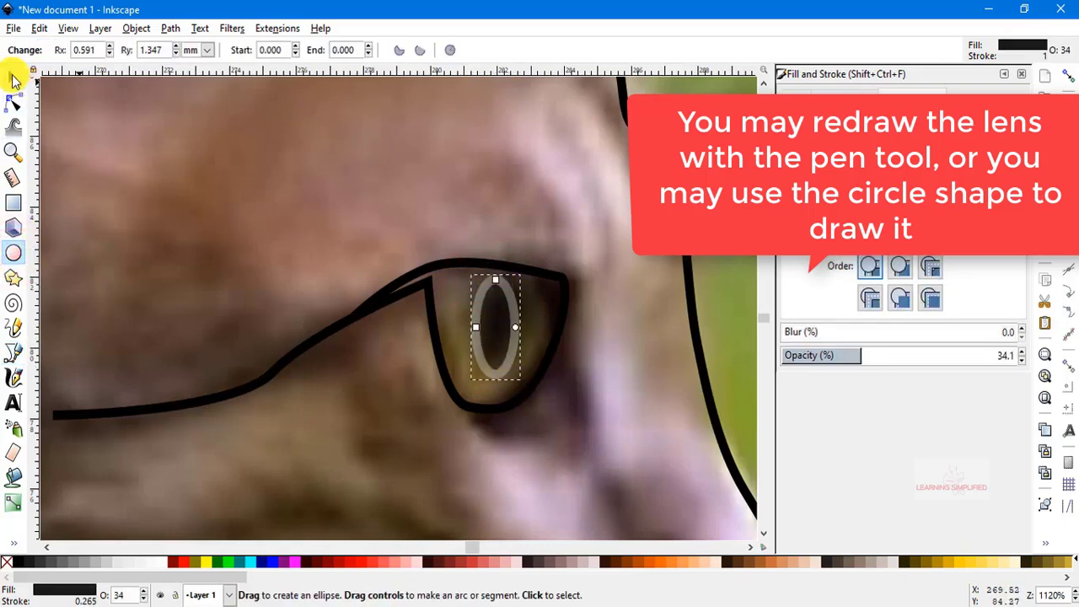
left_click(11, 77)
left_click(514, 325)
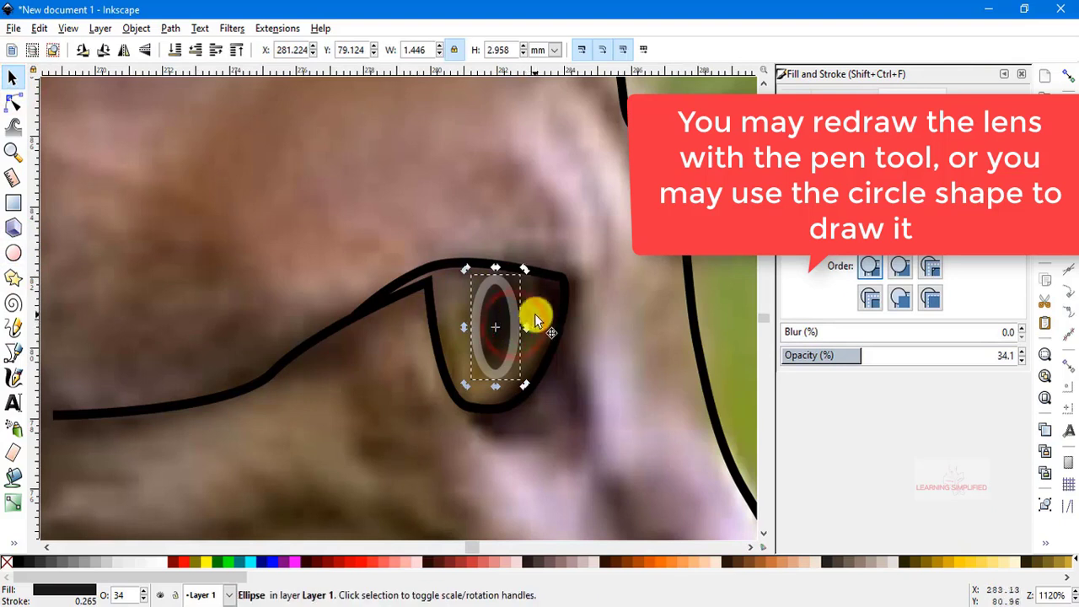
left_click_drag(535, 329, 515, 349)
key("ctrl+z")
left_click_drag(526, 270, 532, 284)
Step: Set the pupil ellipse's opacity to 100%, fine-tune its tilt, and give it a near-black stroke matching its fill
left_click_drag(862, 356, 1018, 360)
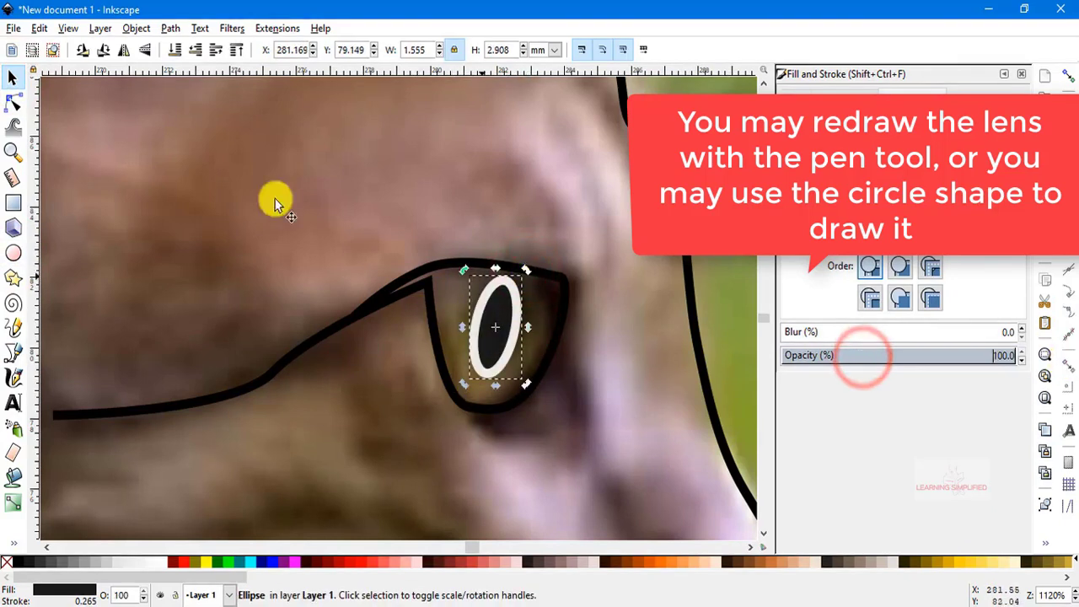
left_click_drag(522, 269, 522, 270)
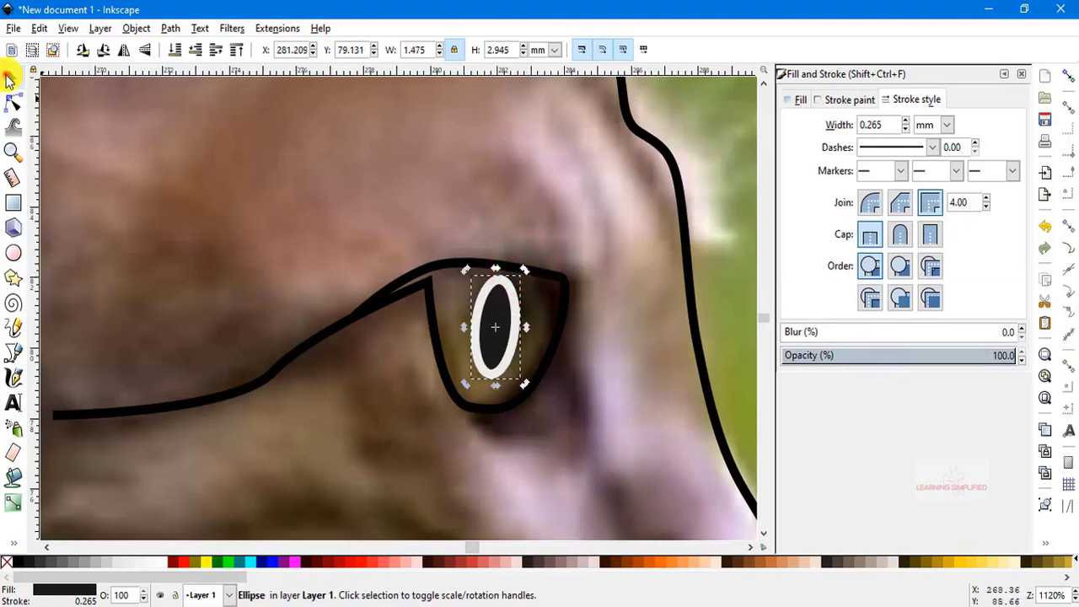
left_click(7, 562, "shift")
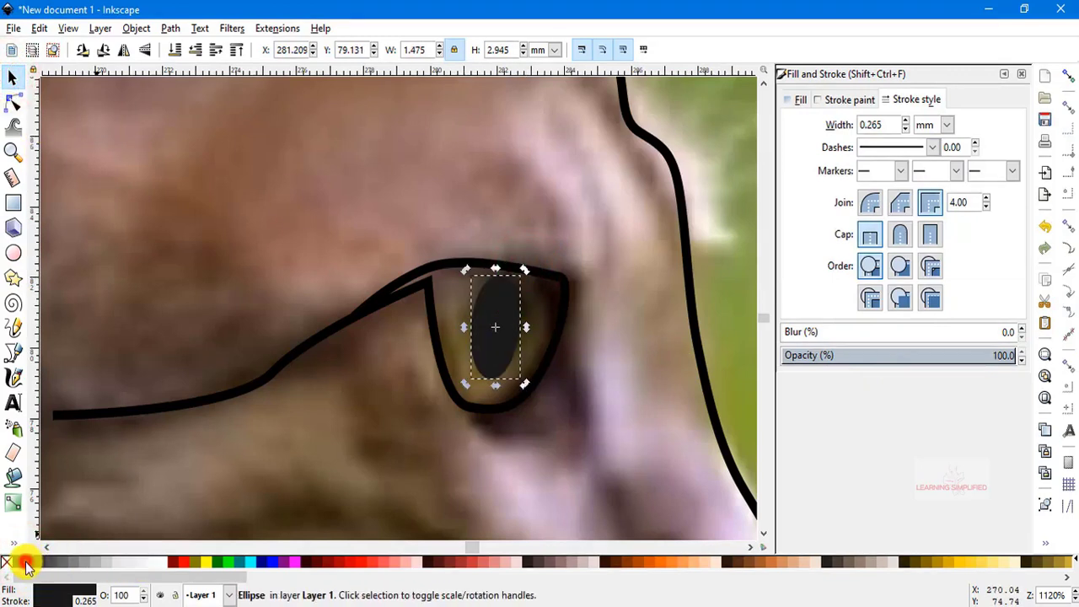
Step: Move the photo off the tracing to inspect the finished line work, and delete the photo
left_click(526, 204)
scroll(577, 242, "down", 7, "ctrl")
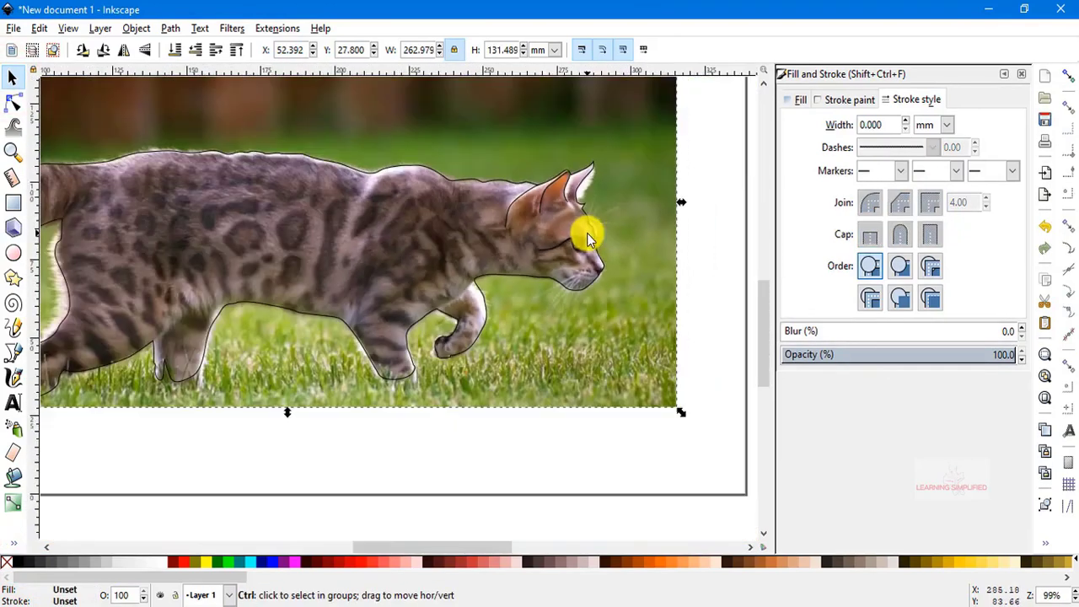
key("space")
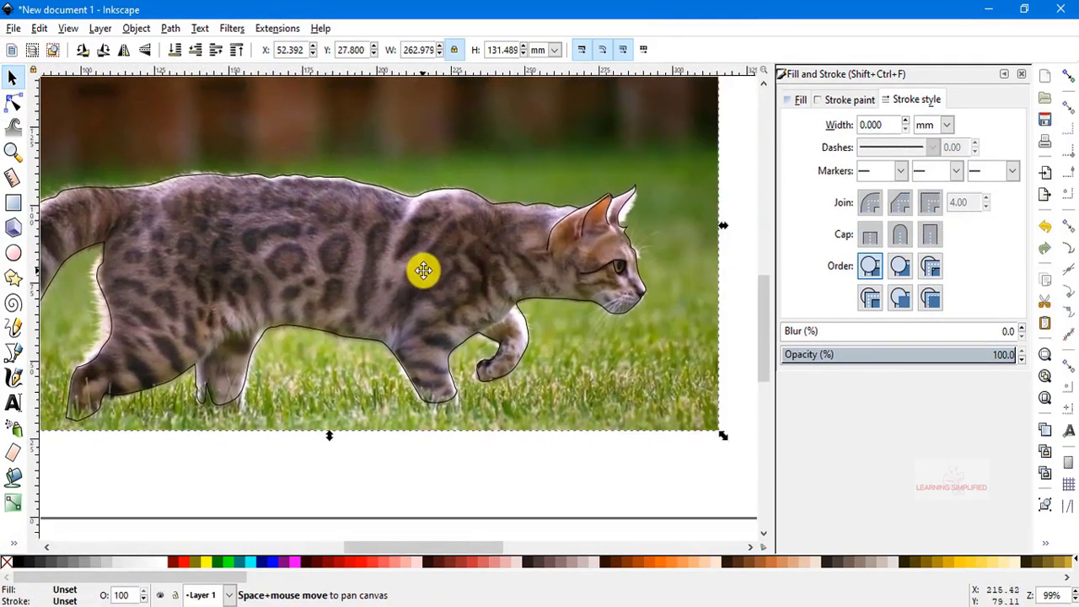
scroll(354, 258, "down", 2, "ctrl")
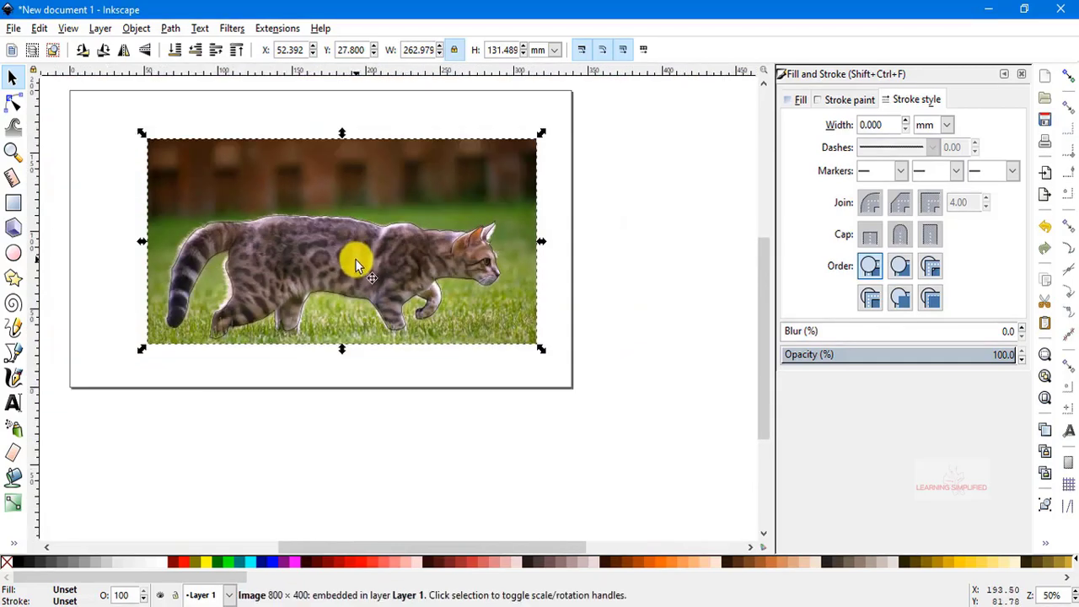
mouse_move(321, 249)
left_mouse_down()
mouse_move(445, 410)
mouse_move(455, 464)
left_mouse_up()
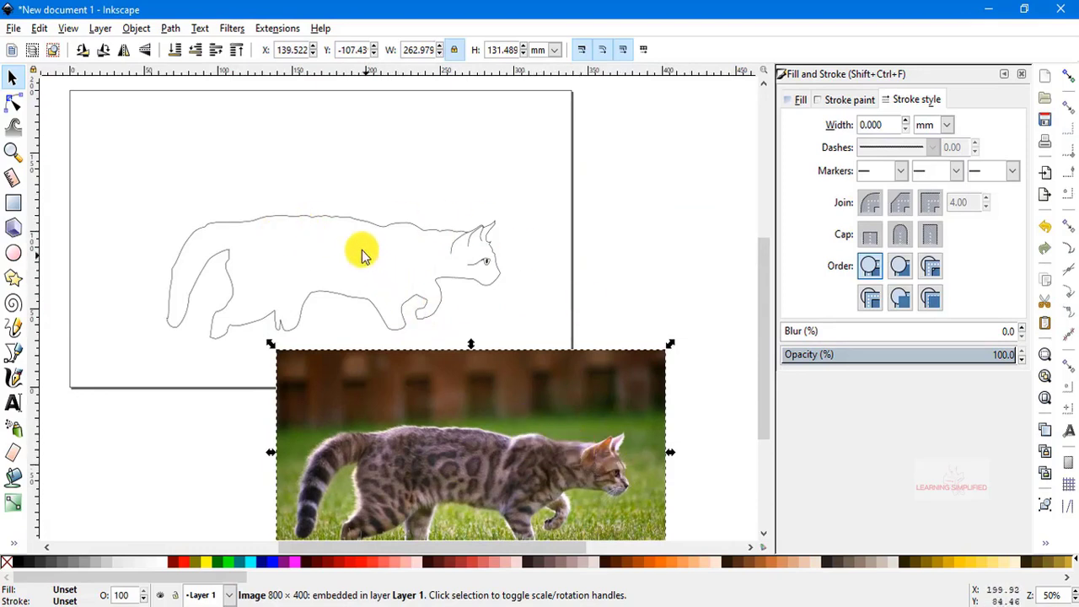
left_click_drag(469, 459, 461, 194)
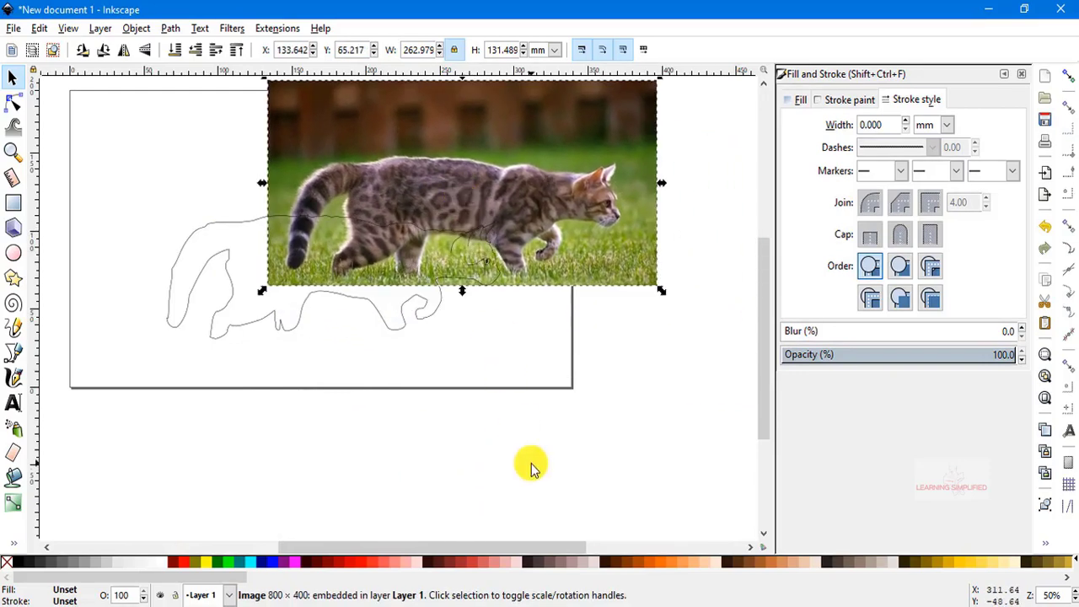
key("Delete")
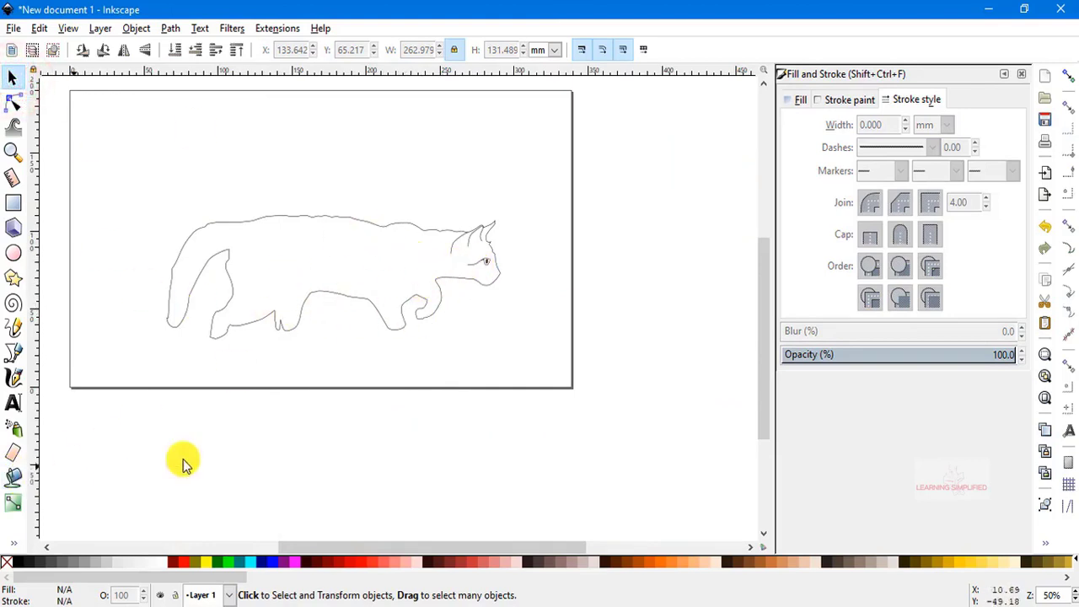
Step: Fill the closed cat outline with light orange #FF9955, trying that colour on its stroke and undoing the stroke change
left_click(349, 278)
left_click(295, 225)
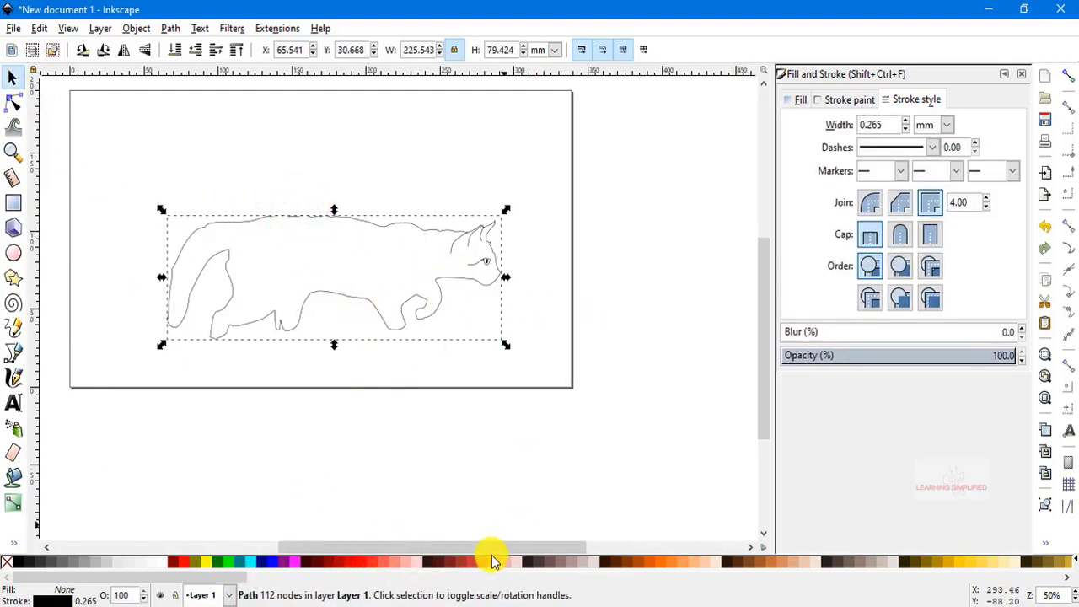
left_click(659, 567)
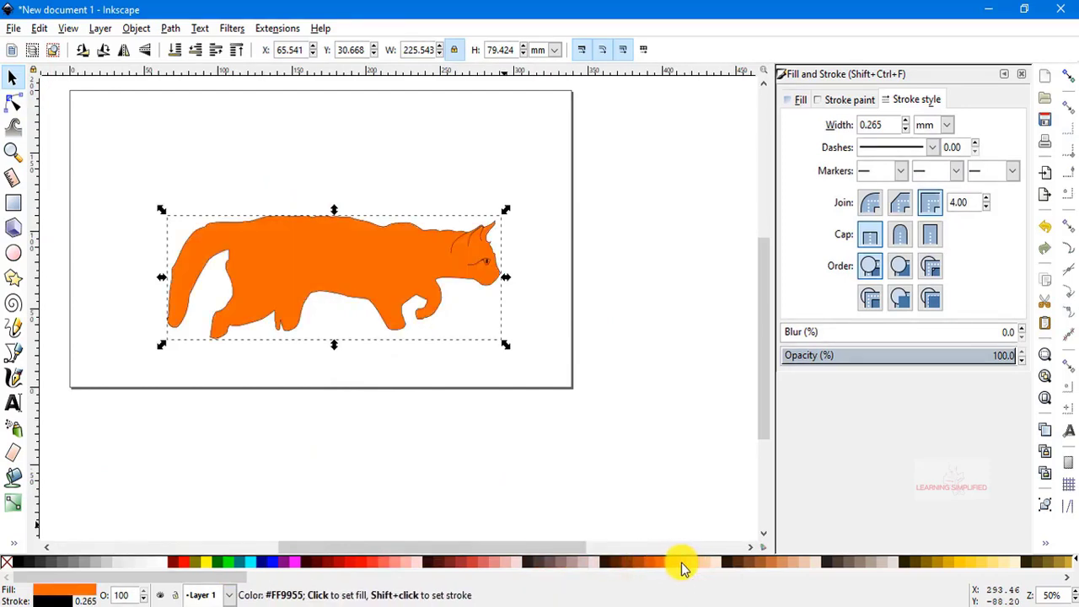
left_click(682, 566)
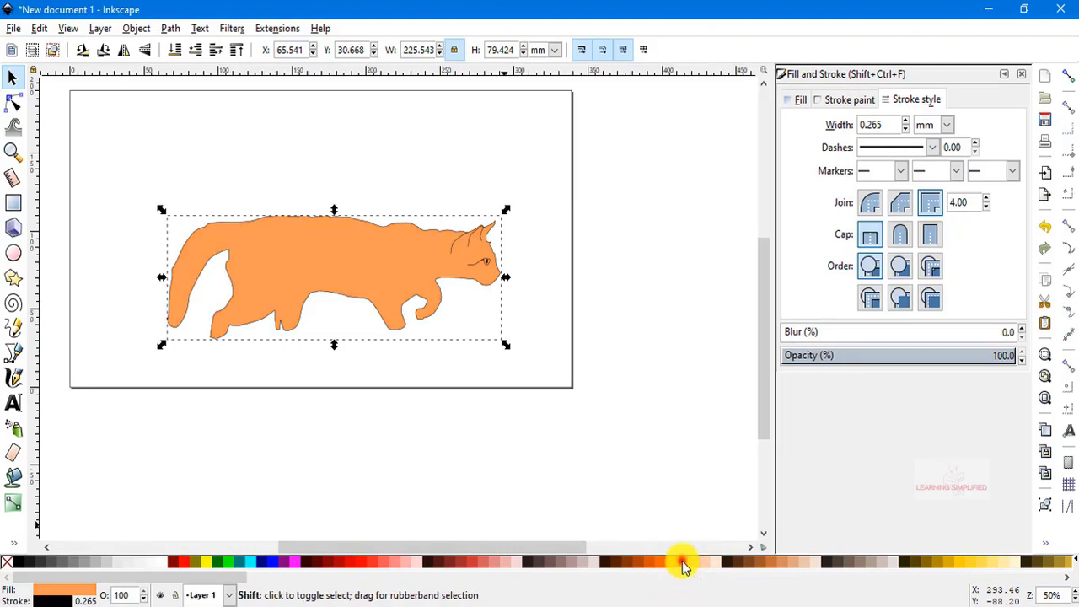
left_click(681, 565, "shift")
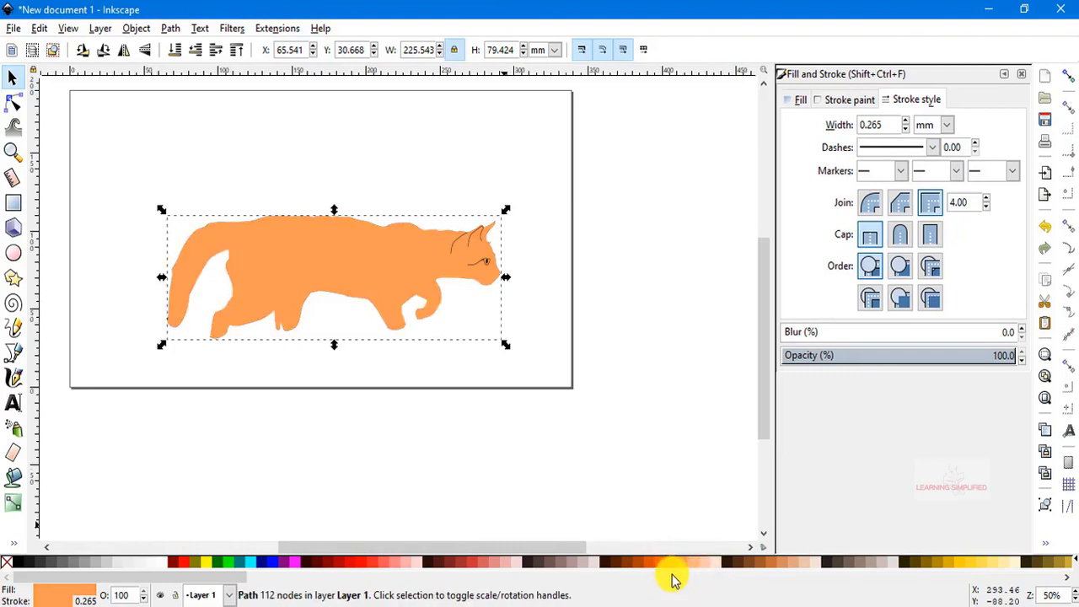
key("ctrl+z")
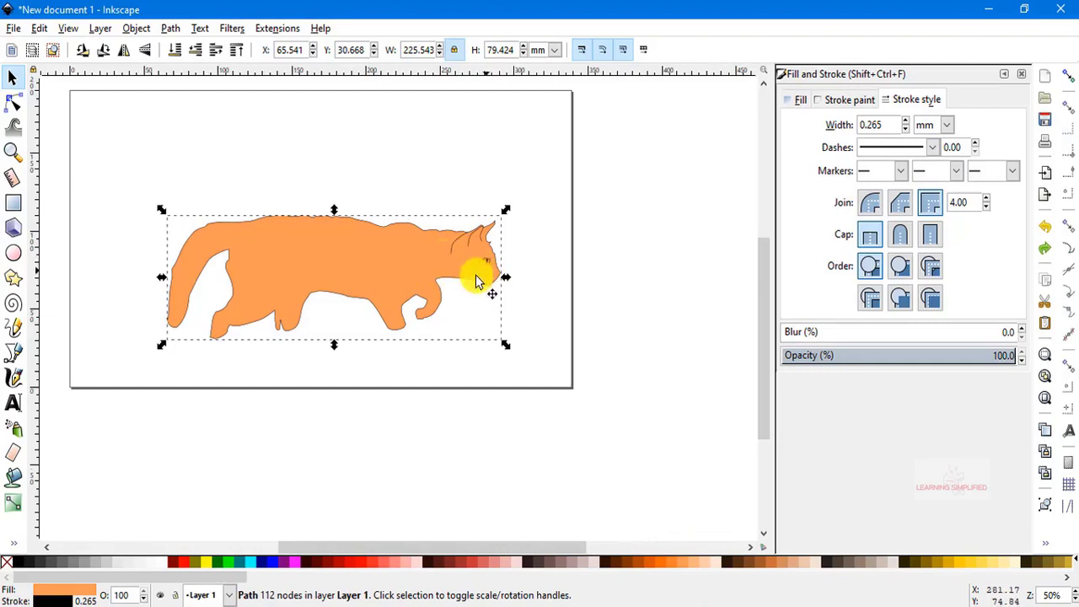
Step: Group the body outline with the head curve, inner-ear line, eye line and pupil, and move the group about 22 mm left and 11 mm up
left_click(455, 241, "shift")
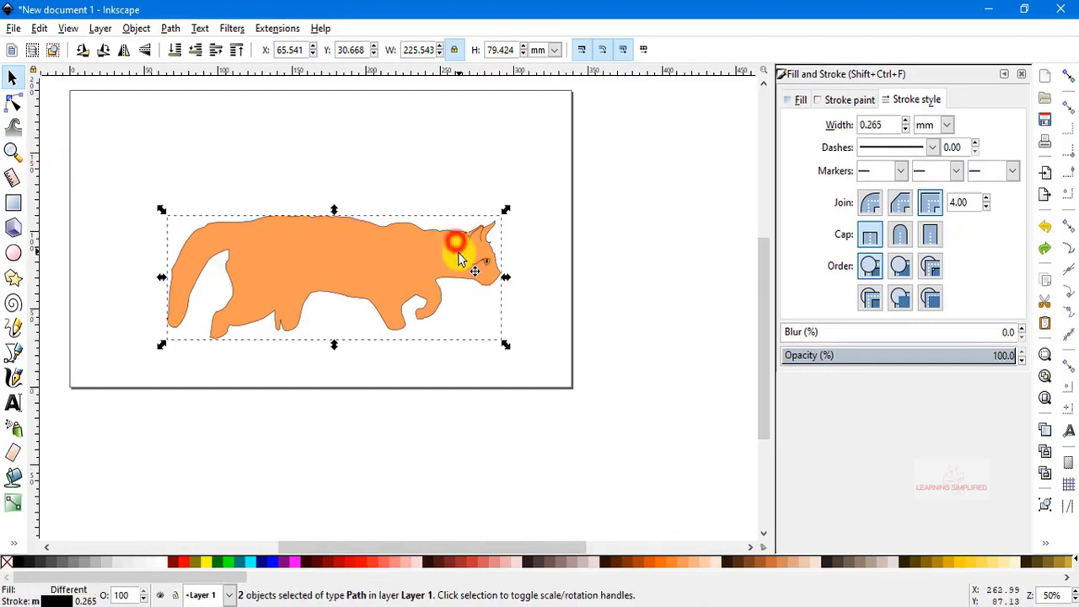
left_click(482, 263, "shift")
left_click(478, 268, "shift")
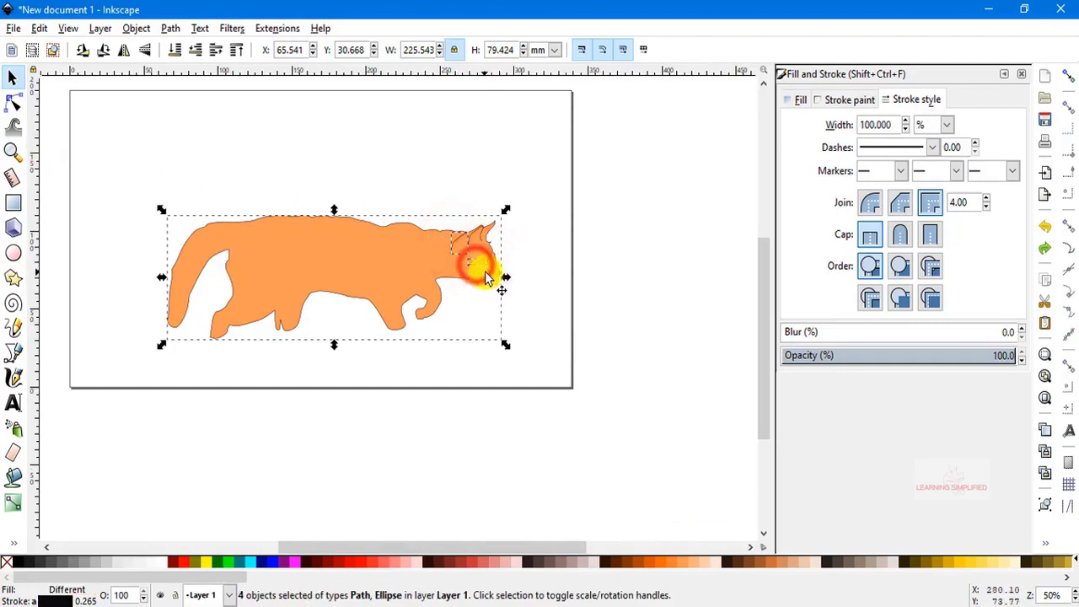
scroll(476, 248, "up", 5)
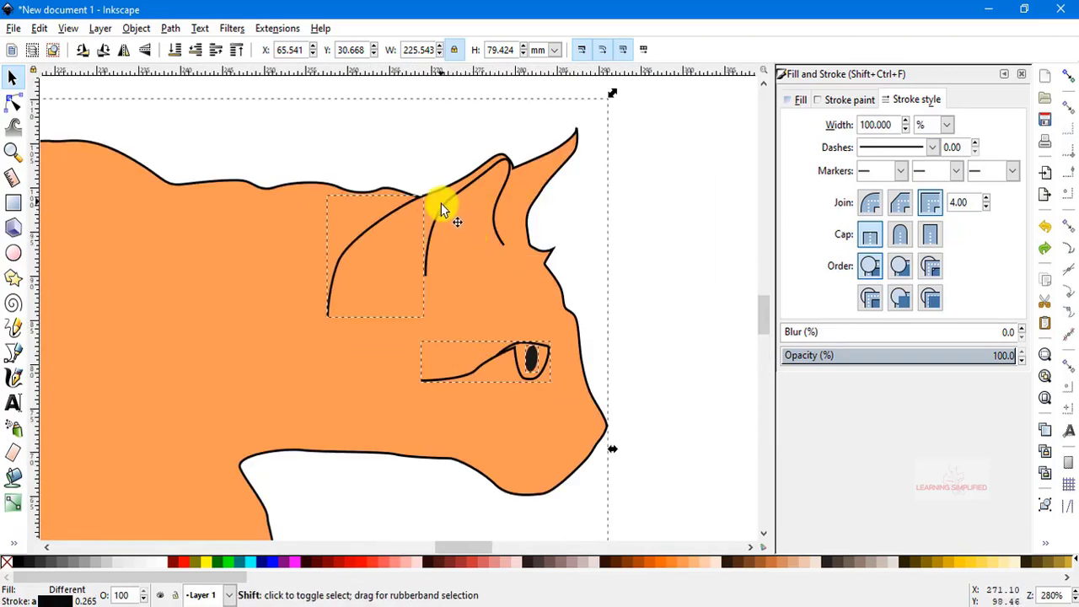
left_click(442, 207, "shift")
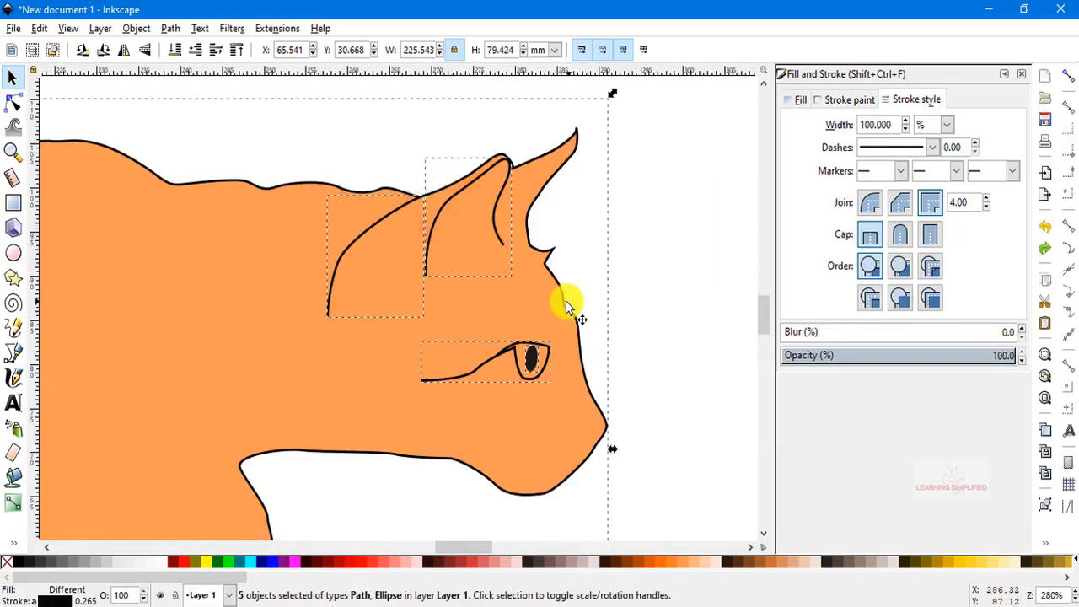
scroll(505, 285, "down", 4)
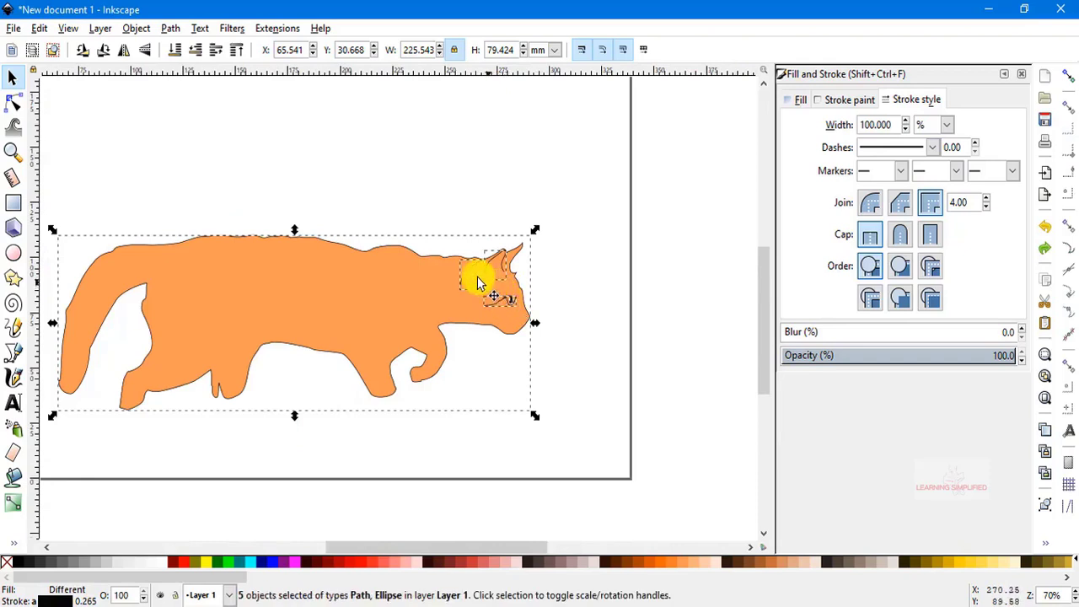
scroll(480, 272, "down", 1)
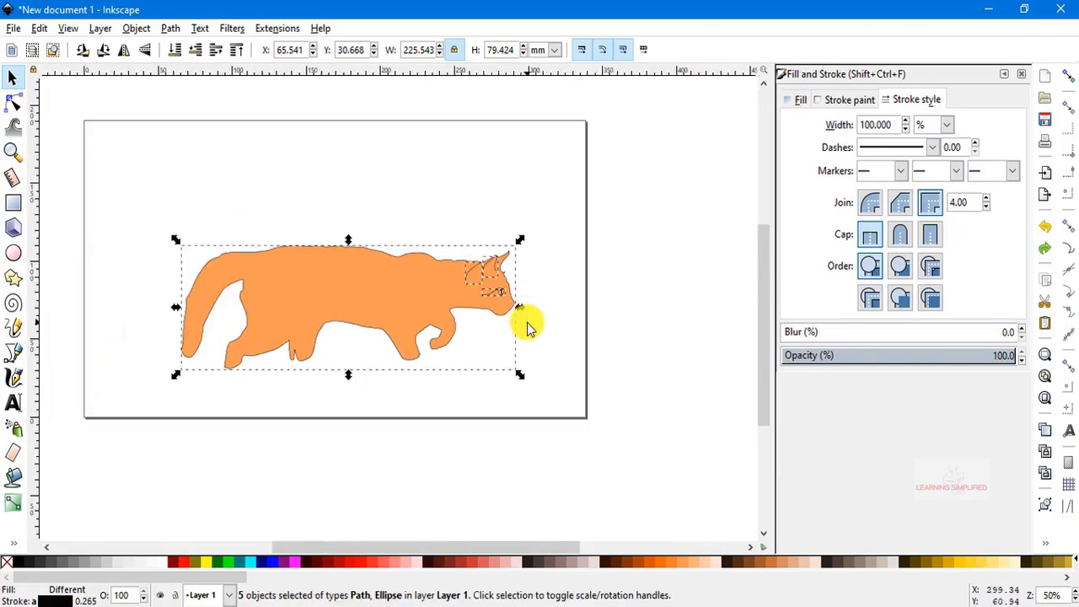
key("ctrl+g")
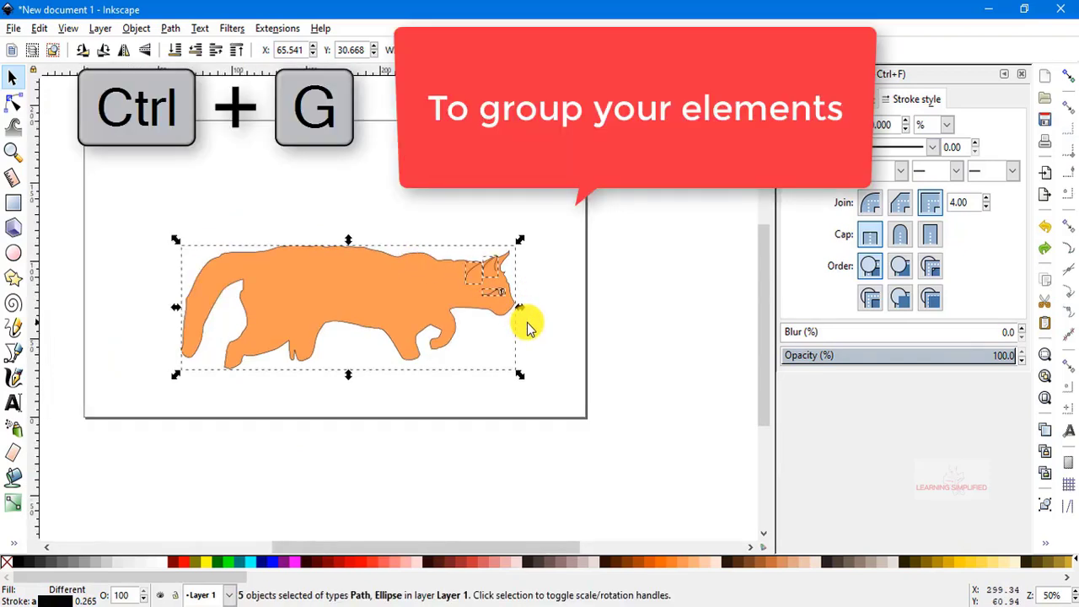
key("ctrl+g")
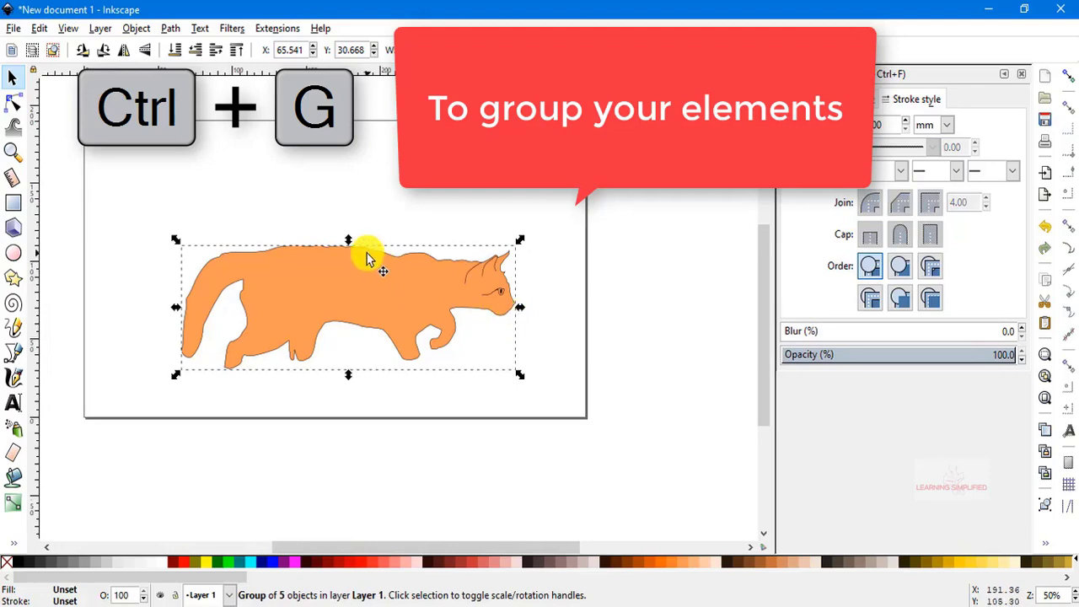
left_click_drag(361, 253, 340, 218)
left_click_drag(412, 233, 402, 273)
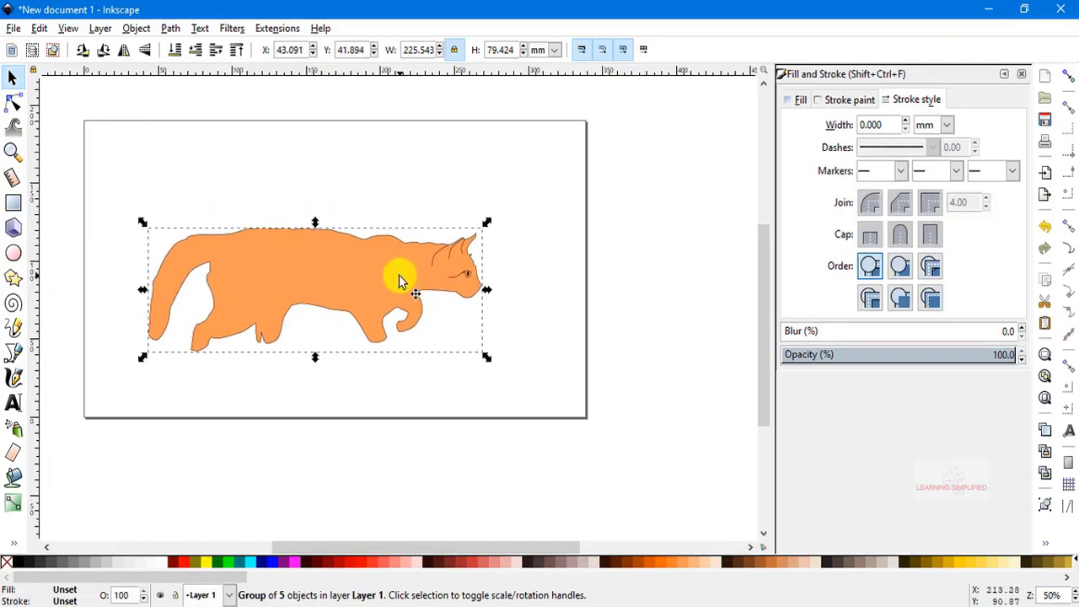
Step: Check that the cat selects as one group, and examine its outline up close along the belly and back
left_click(399, 275)
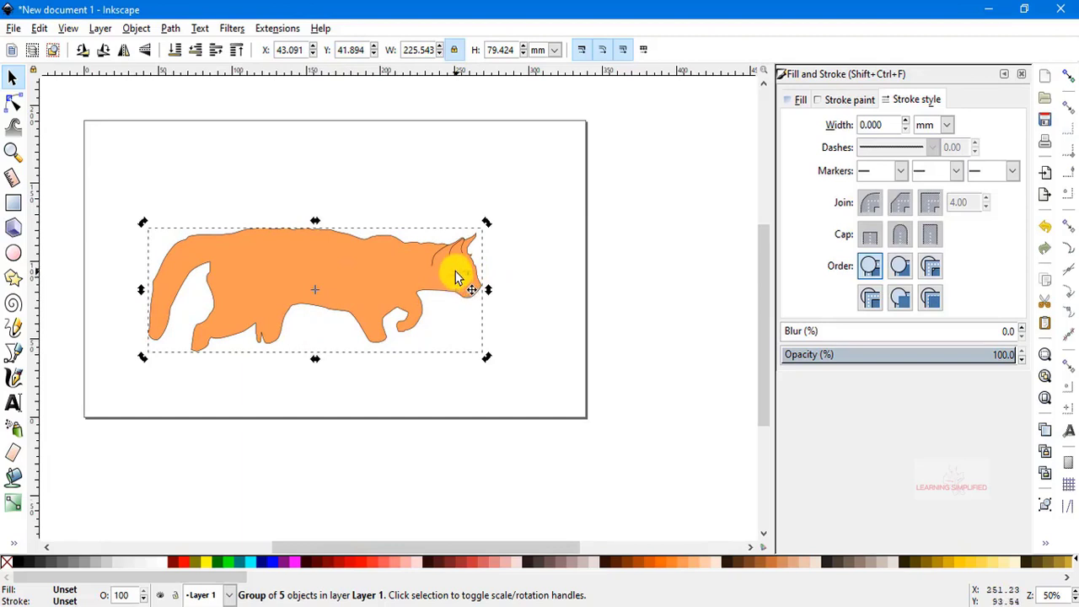
left_click(377, 259)
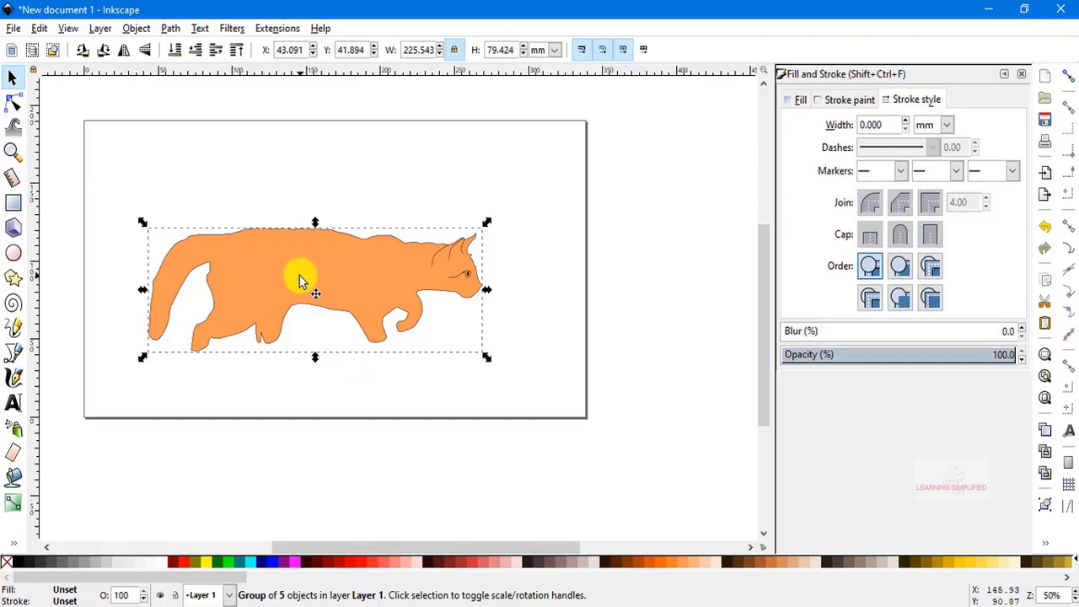
left_click(325, 398)
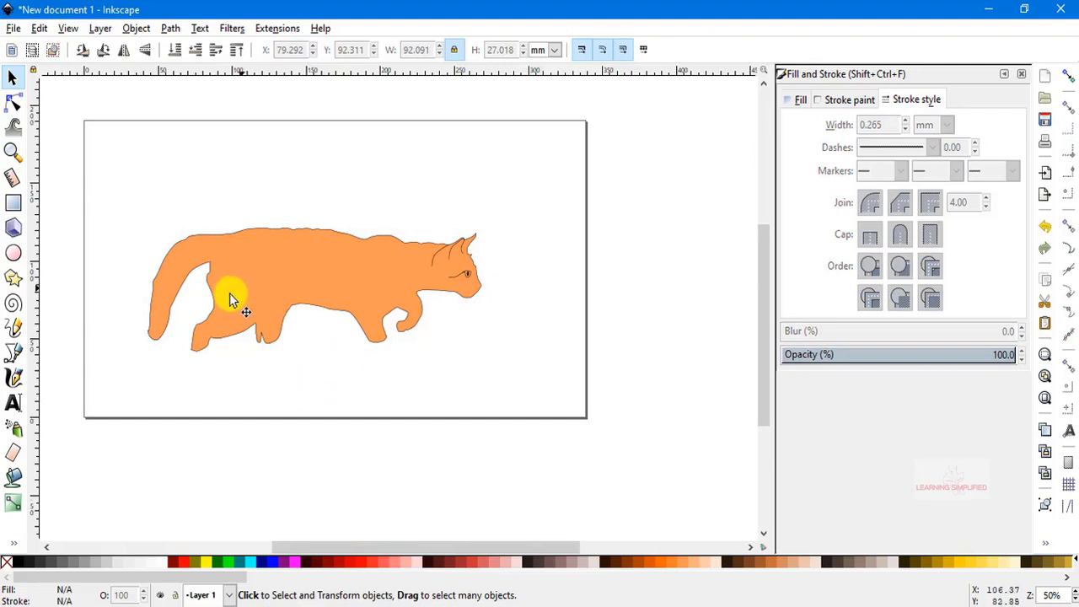
scroll(419, 280, "up", 4)
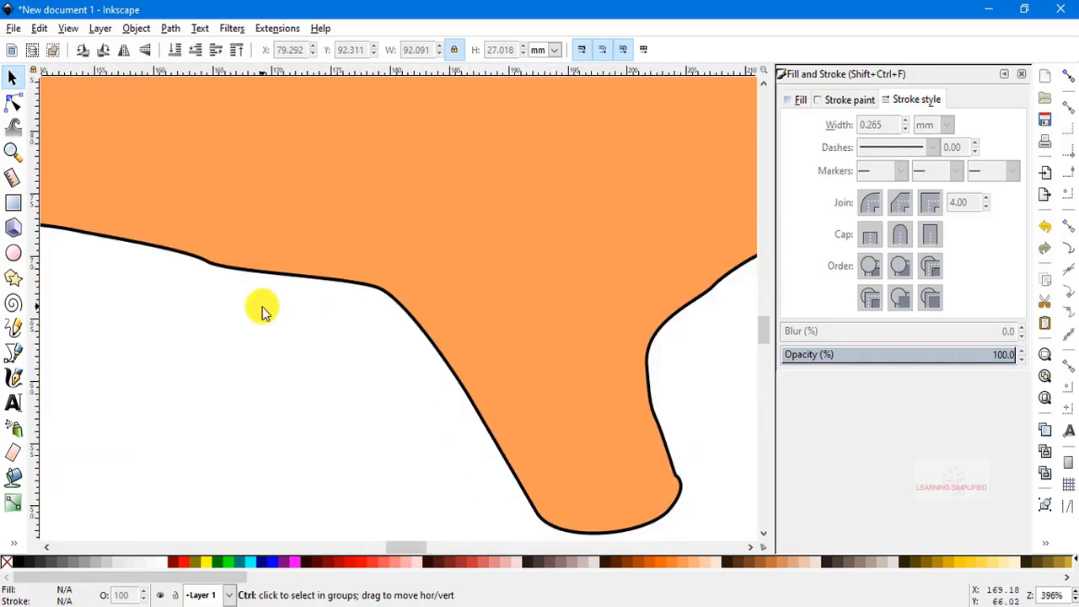
scroll(326, 298, "up", 3)
scroll(382, 257, "up", 2)
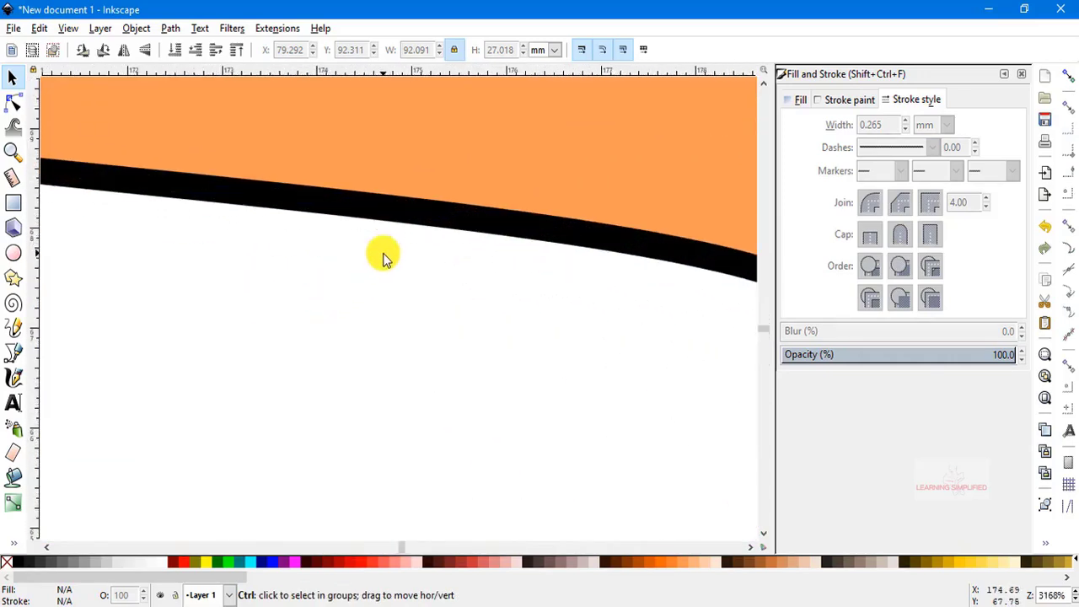
scroll(445, 213, "up", 10)
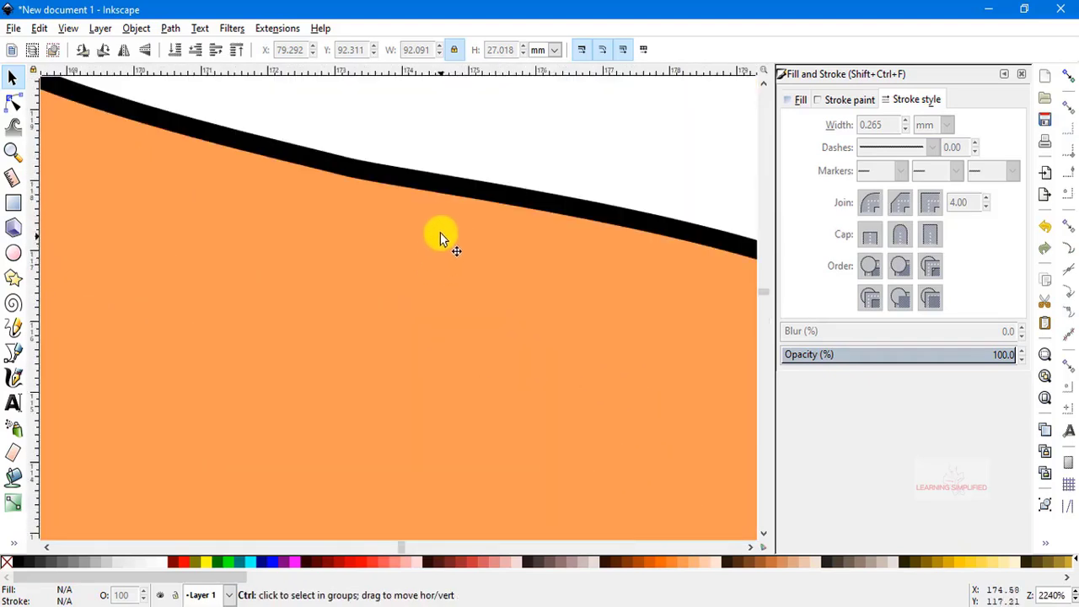
scroll(439, 236, "down", 6)
scroll(439, 237, "down", 4)
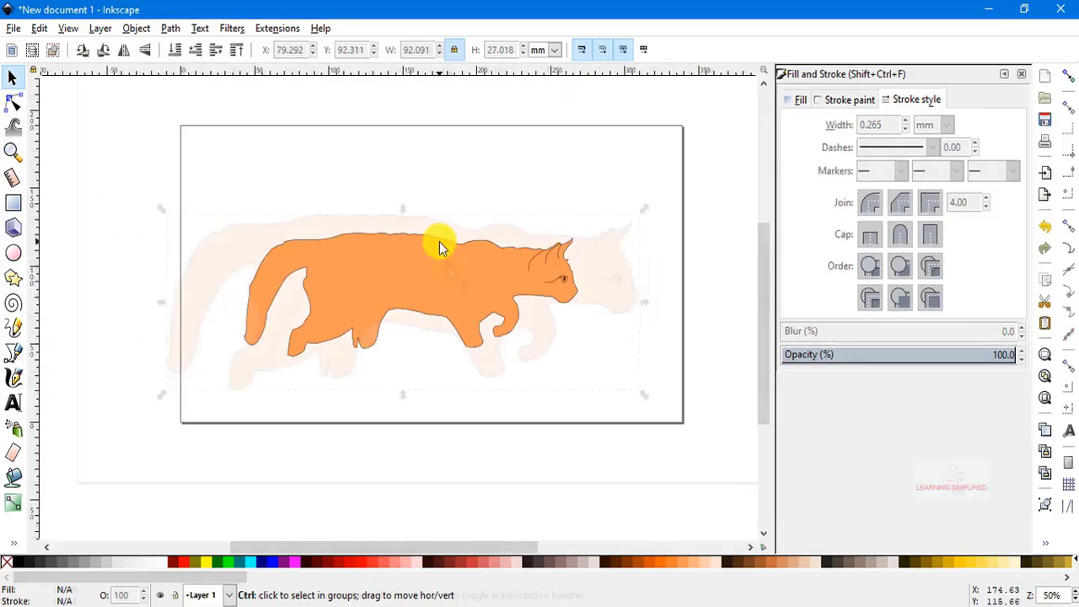
Step: Duplicate the orange cat group, trying the copy lower on the page and undoing that move
left_click(446, 265)
key("ctrl+d")
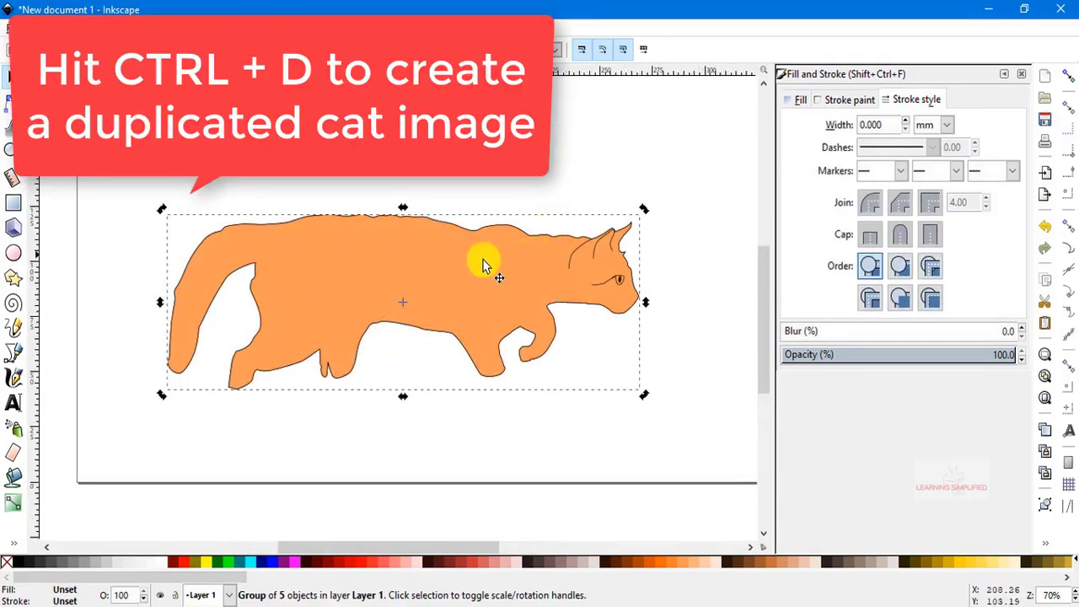
left_click_drag(472, 262, 461, 400)
key("ctrl+z")
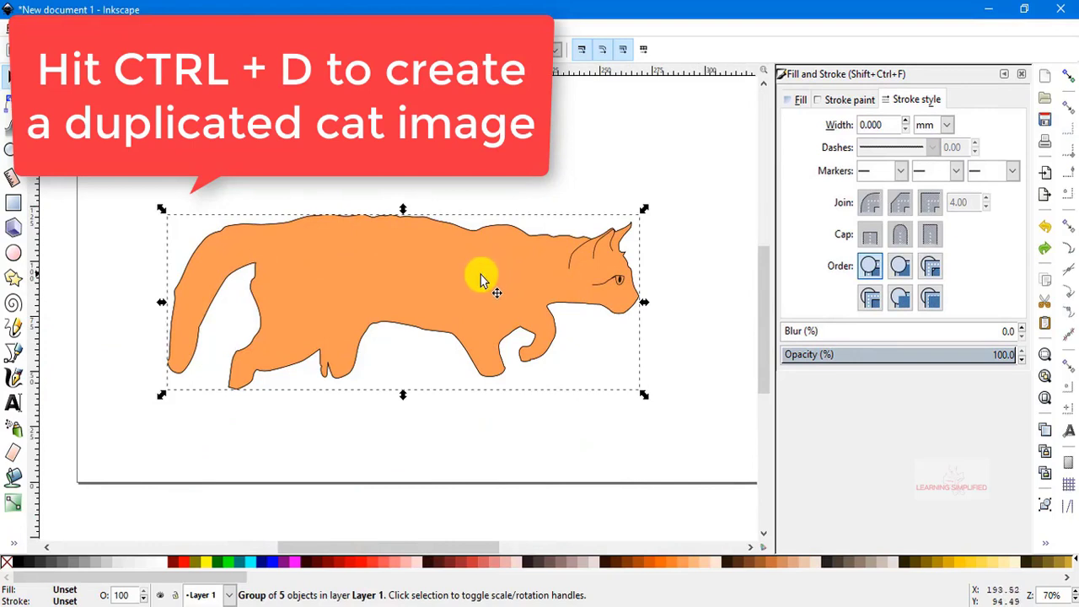
Step: Enlarge the duplicate cat proportionally to about 229.7 × 80.9 mm, keeping its lower-left corner fixed
left_click(445, 270)
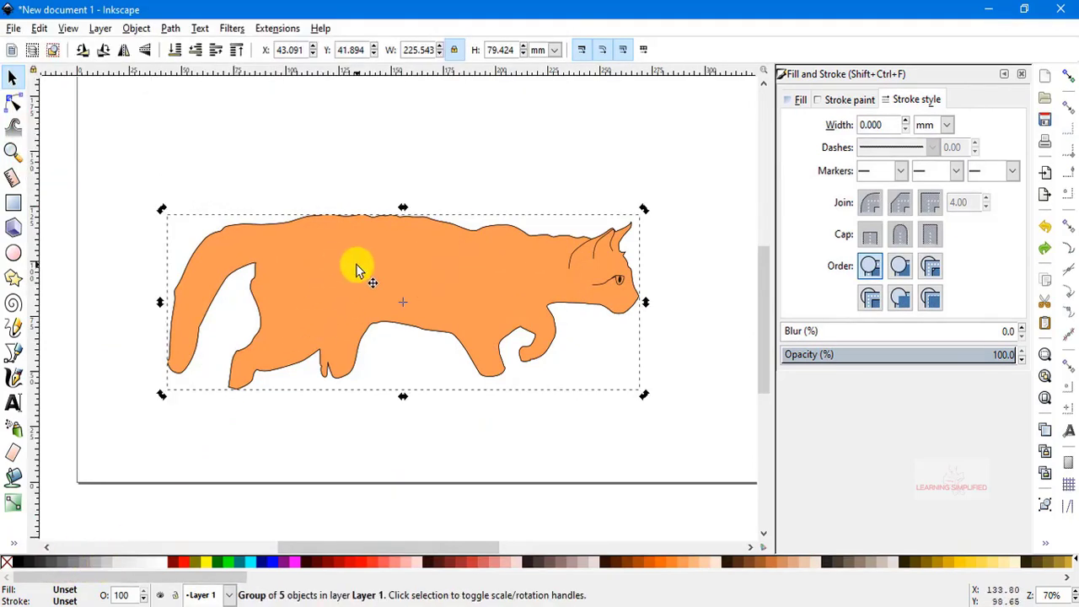
left_click(445, 268)
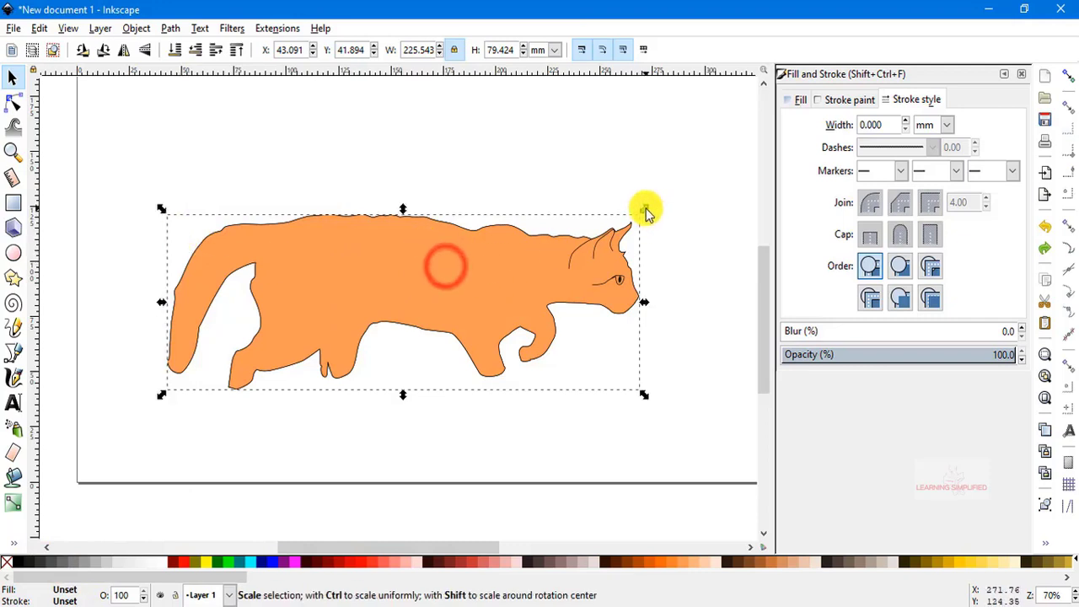
left_click_drag(645, 208, 650, 206)
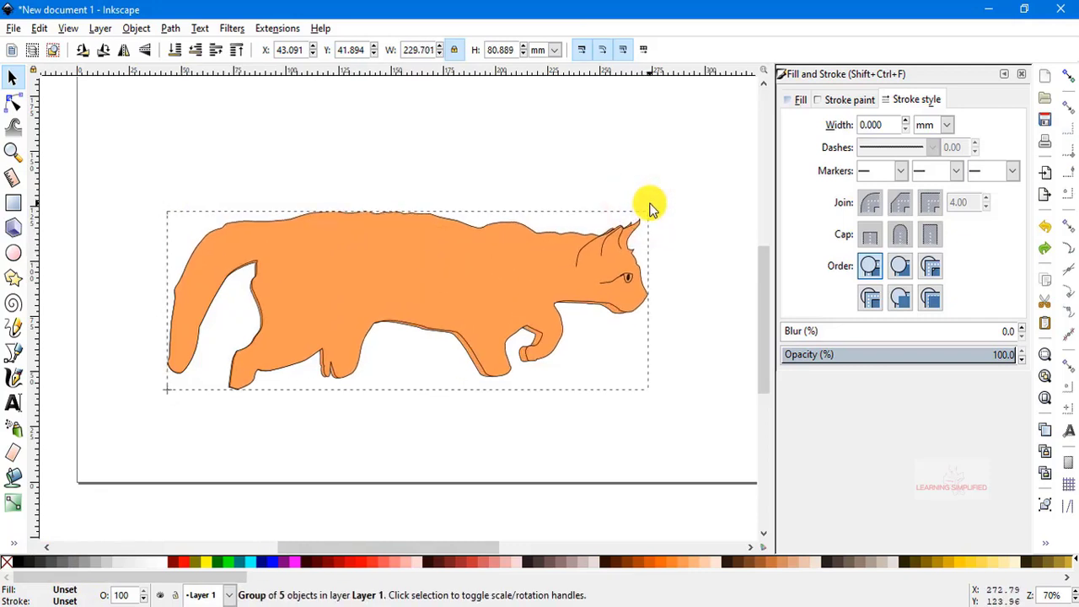
Step: Give the enlarged copy a near-black fill and stroke, and lower it behind the orange cat
left_click(18, 562)
left_click(19, 562, "shift")
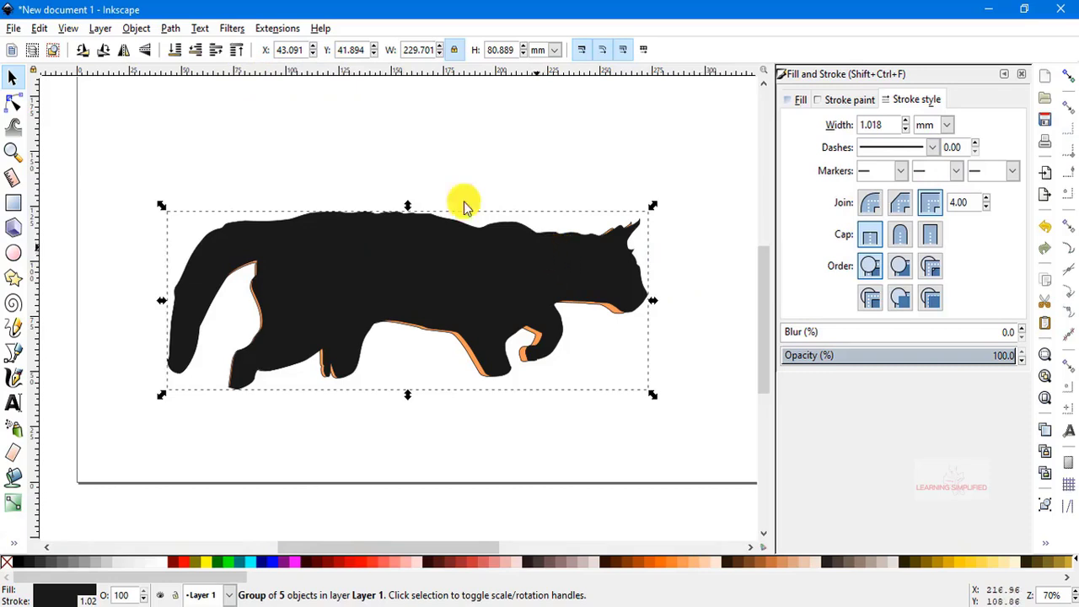
left_click(176, 52)
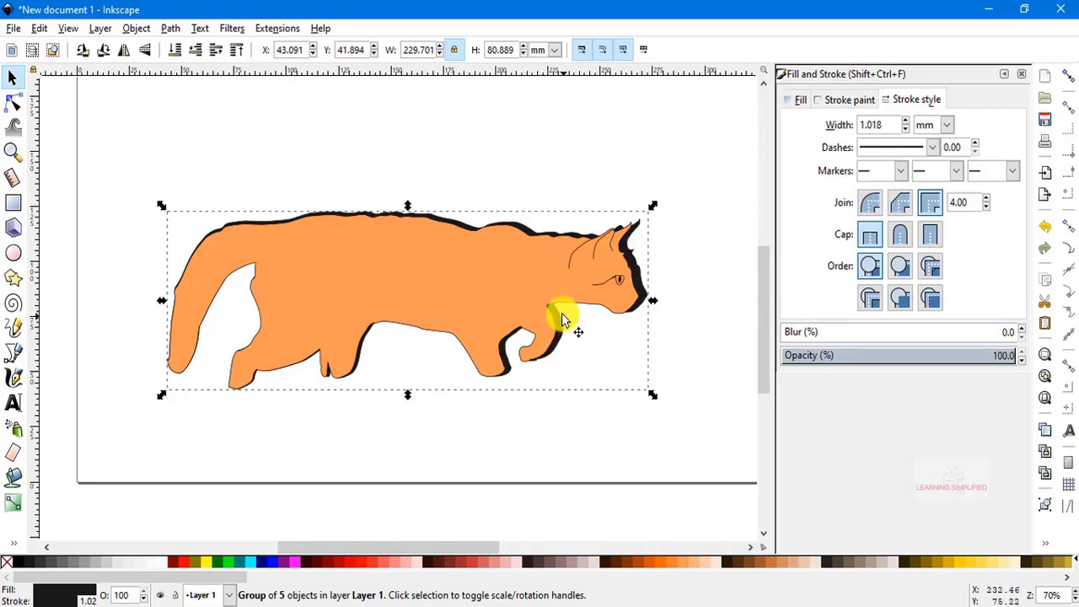
Step: Nudge the orange cat over the black copy to a position about 0.5 mm right and 1.6 mm up
left_click(362, 271)
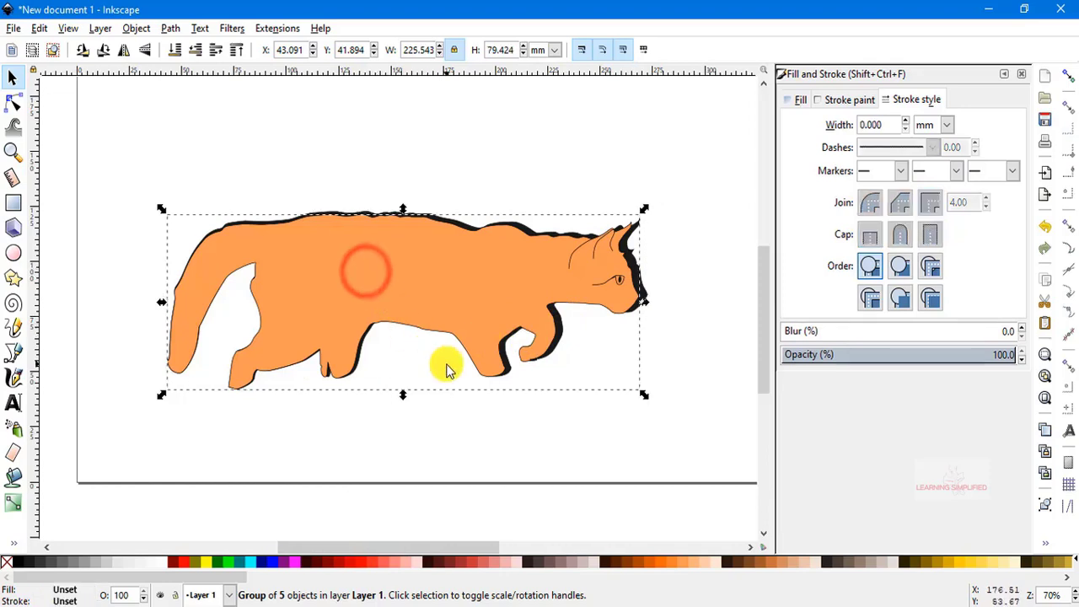
key("Up")
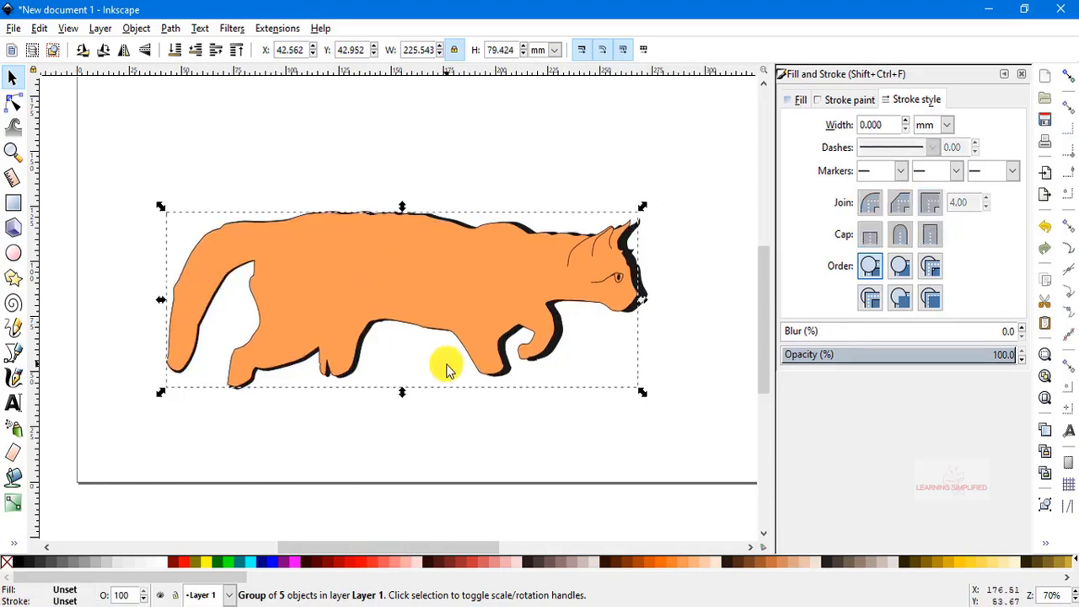
key("Right")
key("Right")
key("Right")
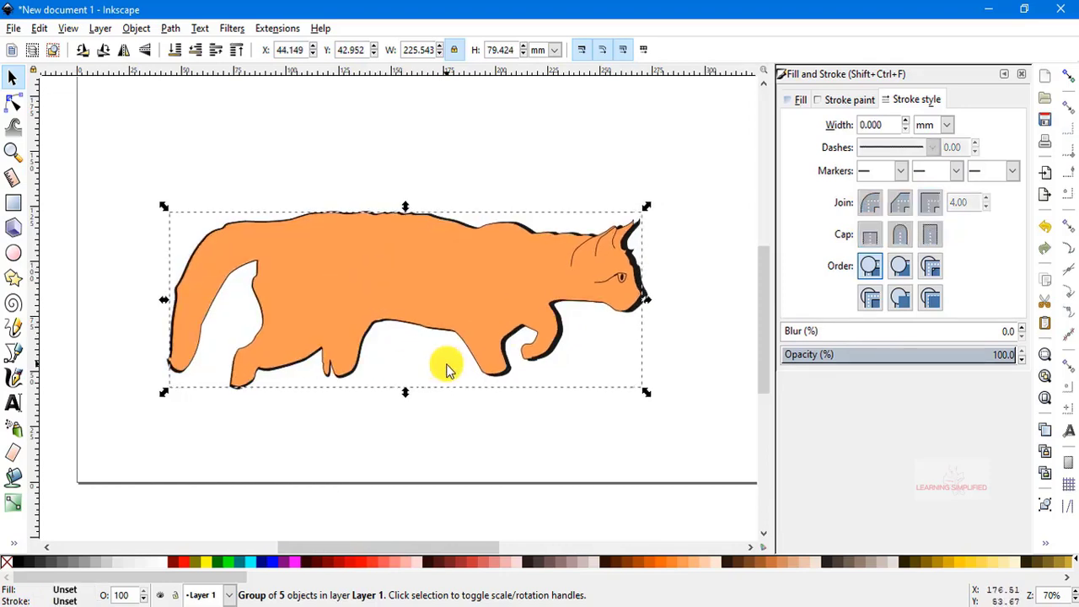
key("Right")
key("Right")
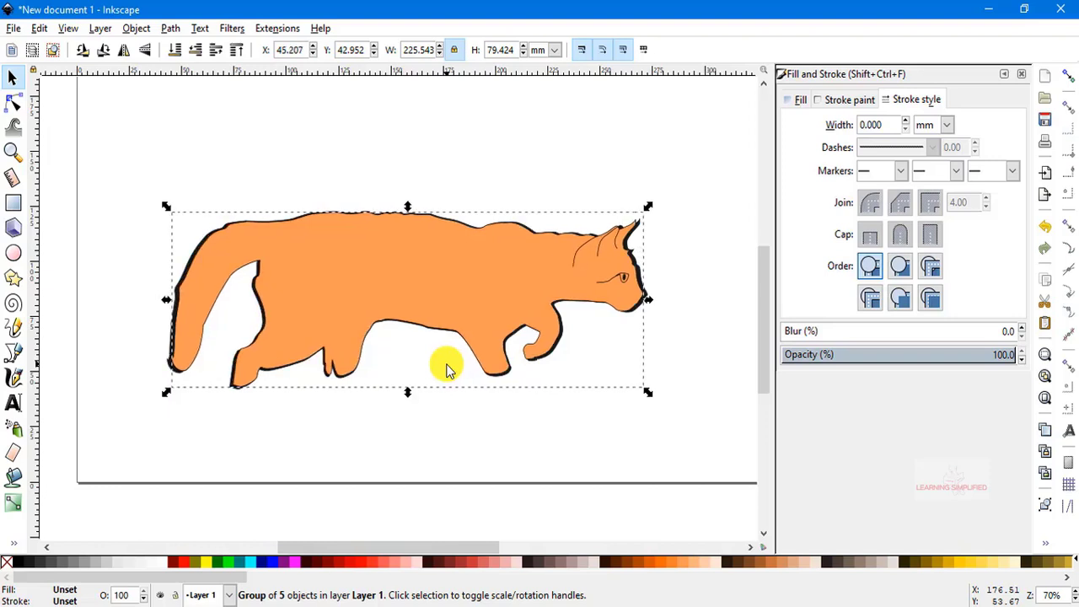
key("Left")
key("Left")
key("Left")
key("Down")
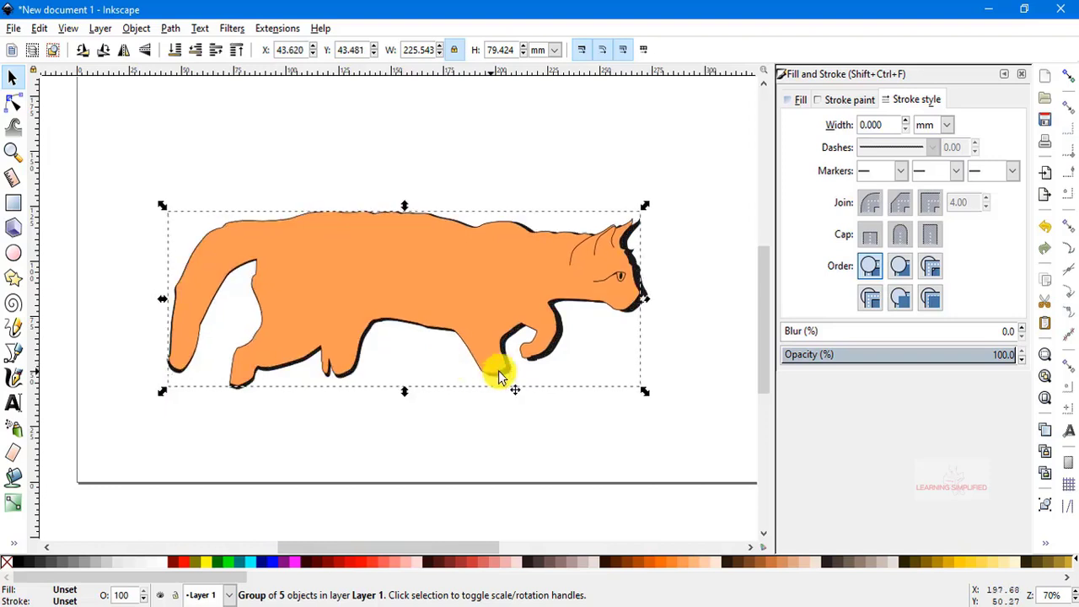
Step: Select the black copy behind the orange cat and set its blur to 2.4%
left_click(634, 268)
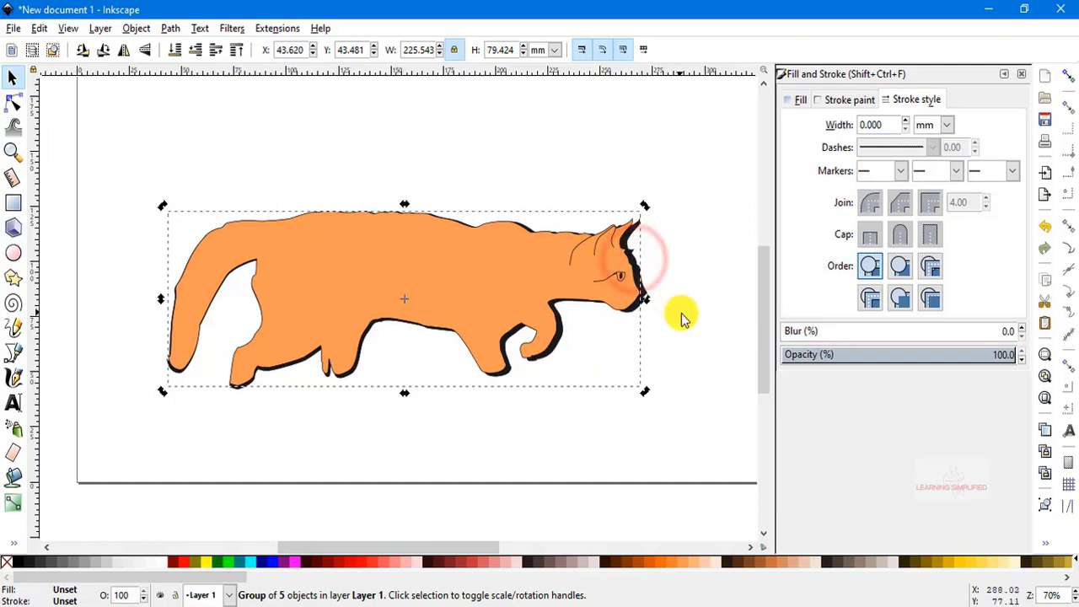
left_click(811, 325)
scroll(656, 279, "up", 7)
left_click(515, 402, "ctrl")
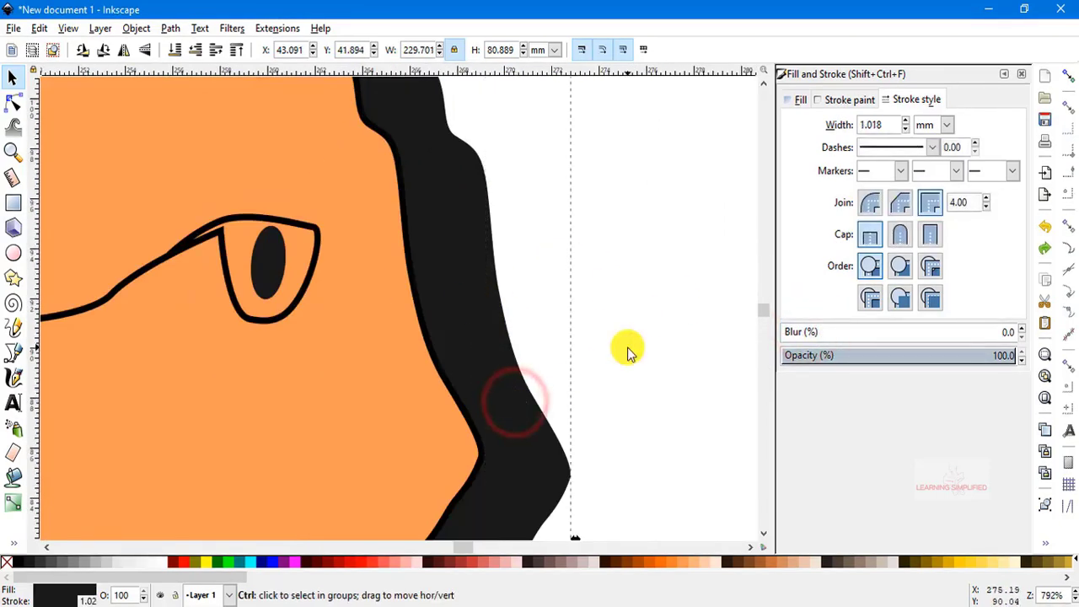
scroll(591, 353, "down", 6)
scroll(519, 362, "down", 1)
key("space")
left_click_drag(399, 359, 485, 296)
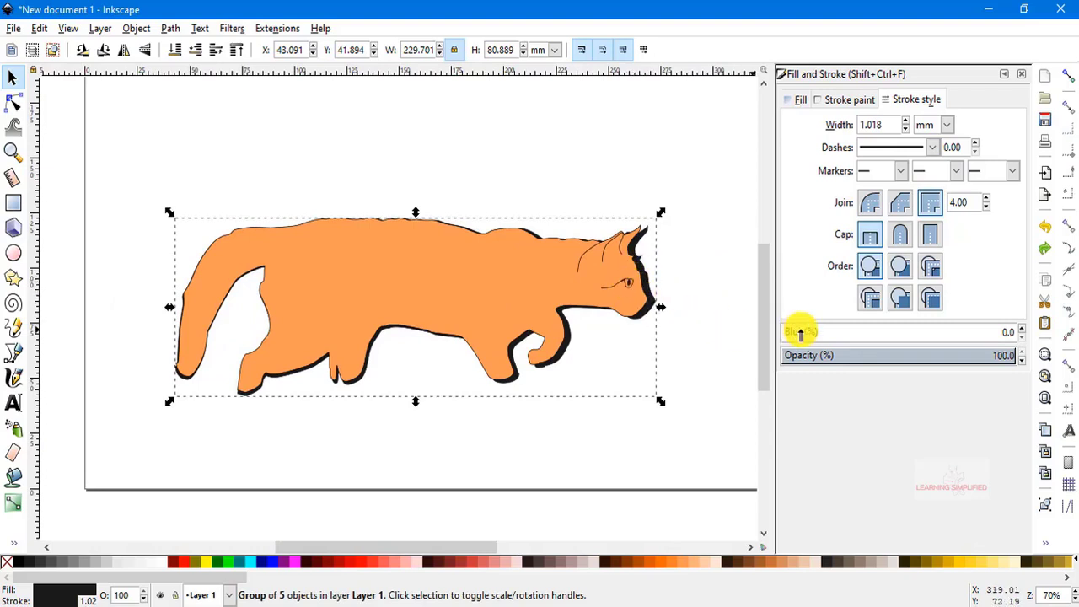
left_click_drag(790, 332, 787, 329)
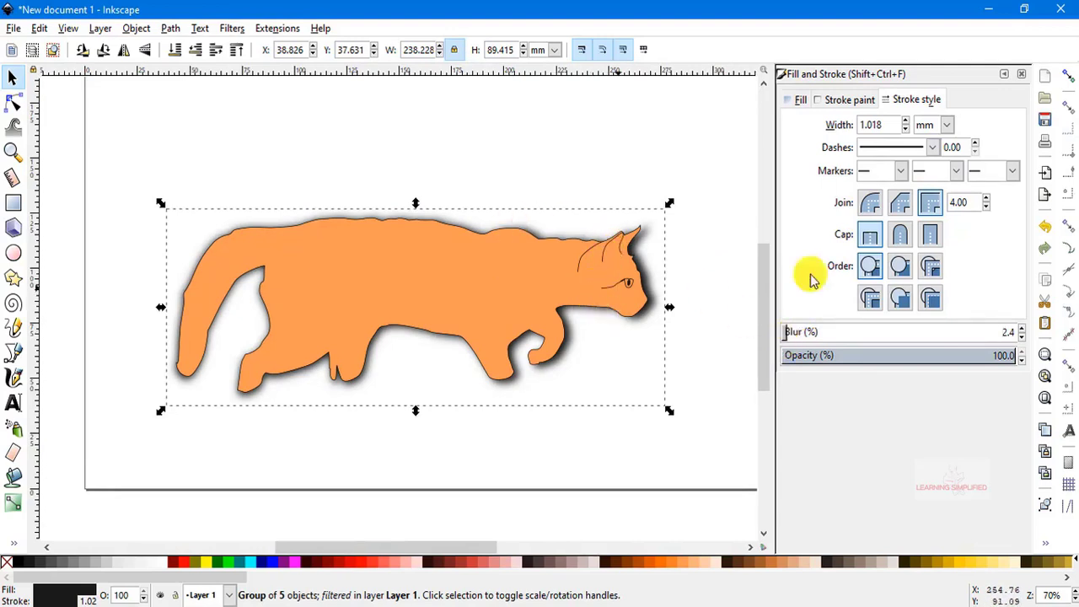
Step: Inspect the blurred shadow around the cat both close up and with the whole page in view
scroll(671, 293, "down", 1)
scroll(663, 284, "down", 1, "ctrl")
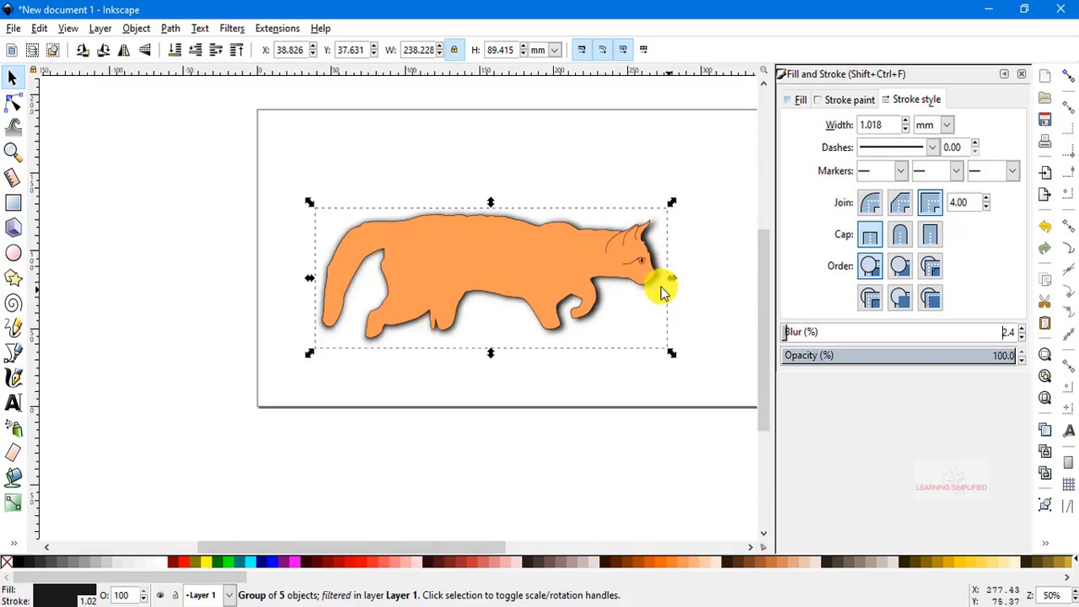
scroll(698, 283, "up", 1, "ctrl")
scroll(536, 282, "down", 1, "ctrl")
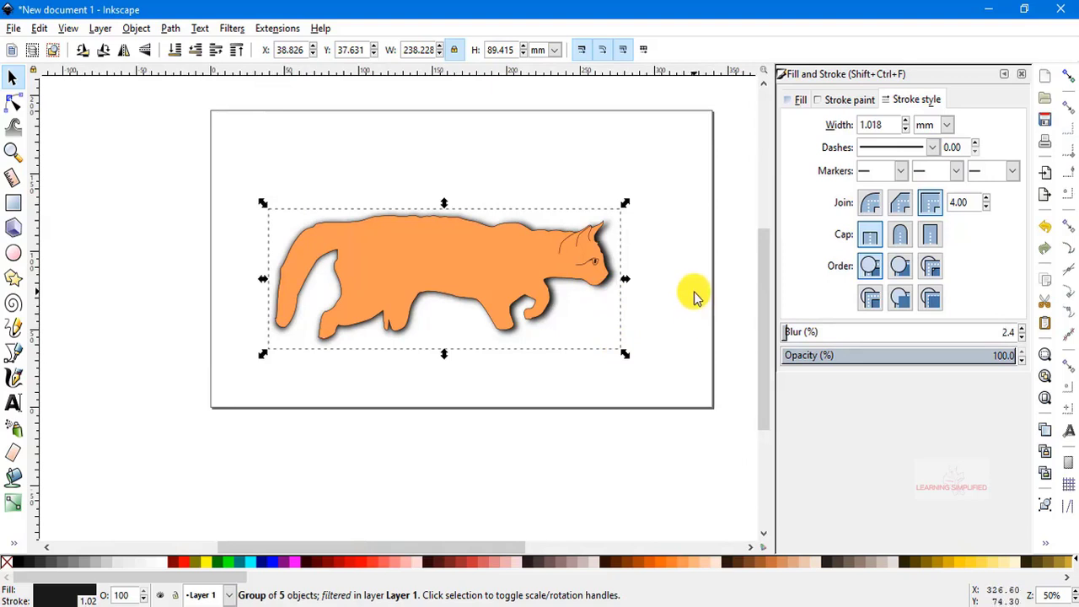
scroll(691, 265, "down", 1, "ctrl")
scroll(696, 274, "up", 1, "ctrl")
scroll(630, 287, "up", 1, "ctrl")
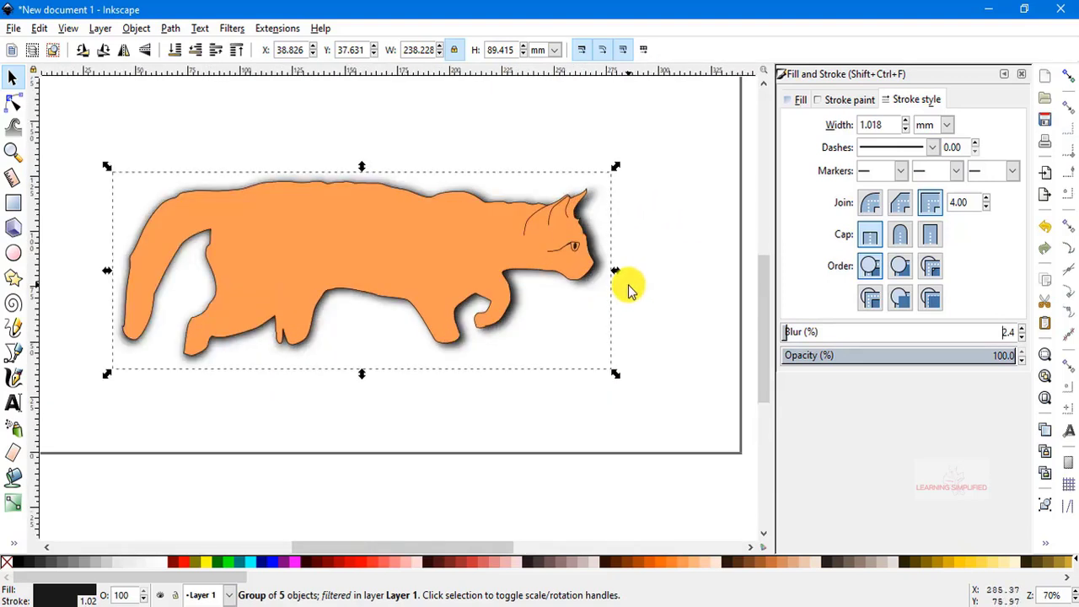
scroll(630, 288, "down", 1)
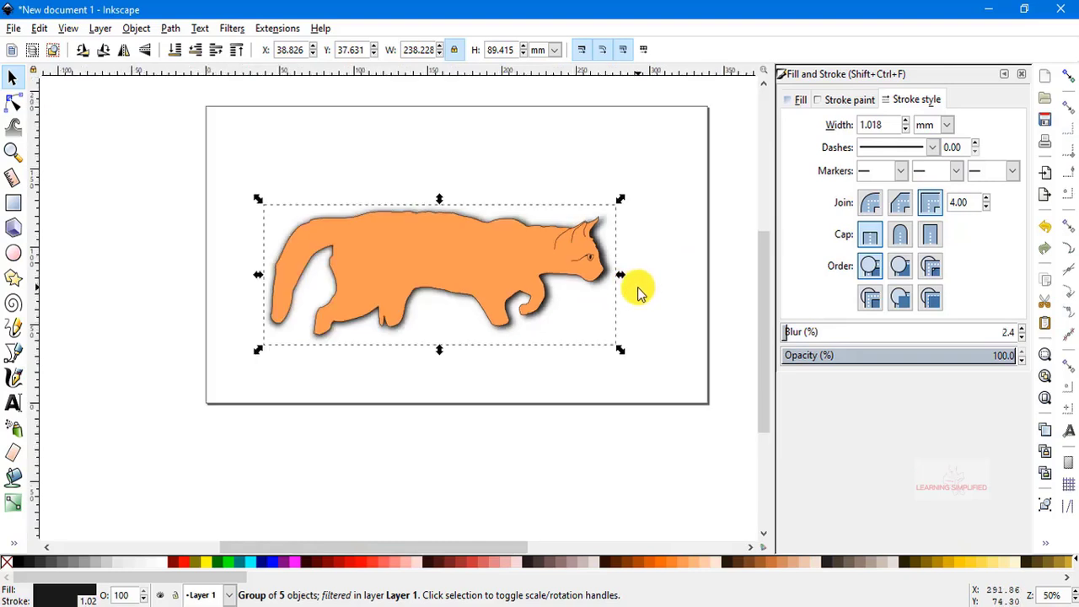